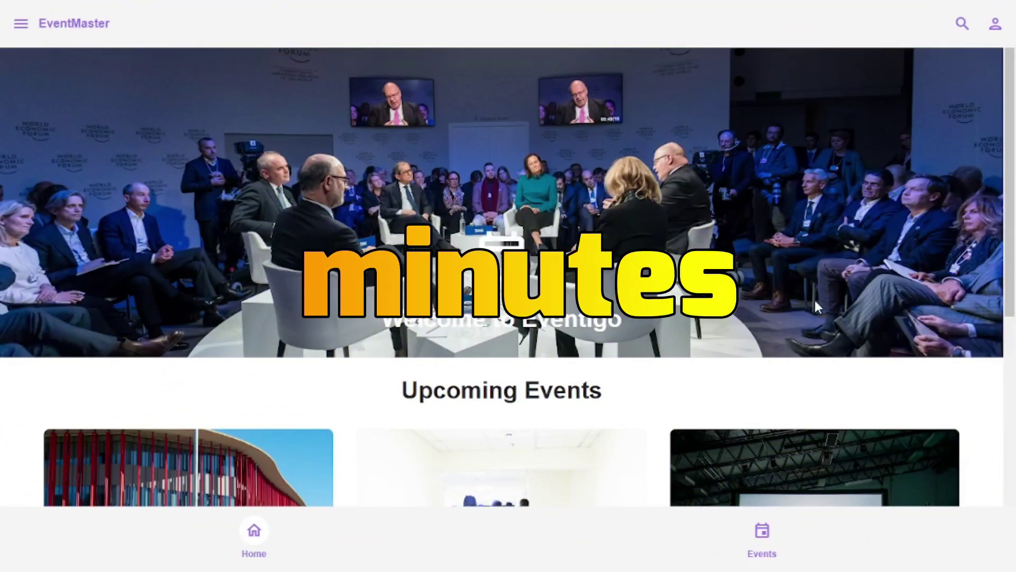
- Scroll through the EventMaster preview's event listings
scroll(817, 297, "down", 8)
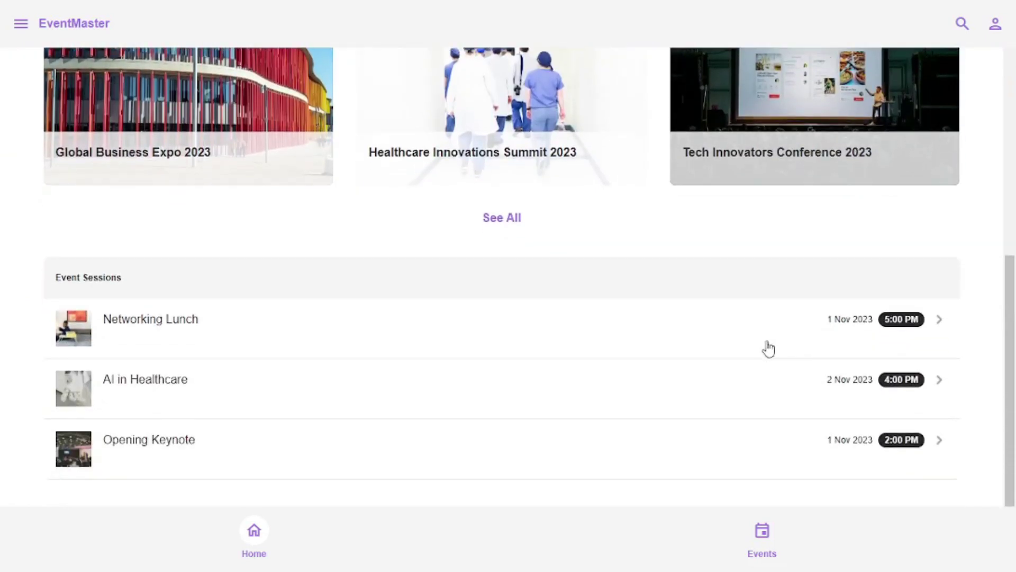
scroll(771, 351, "up", 8)
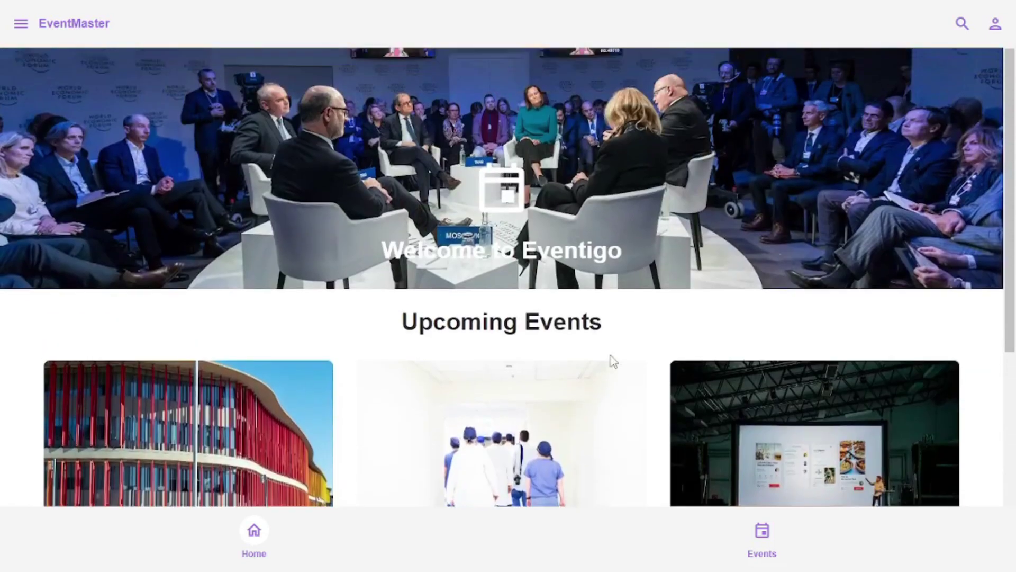
scroll(898, 268, "down", 4)
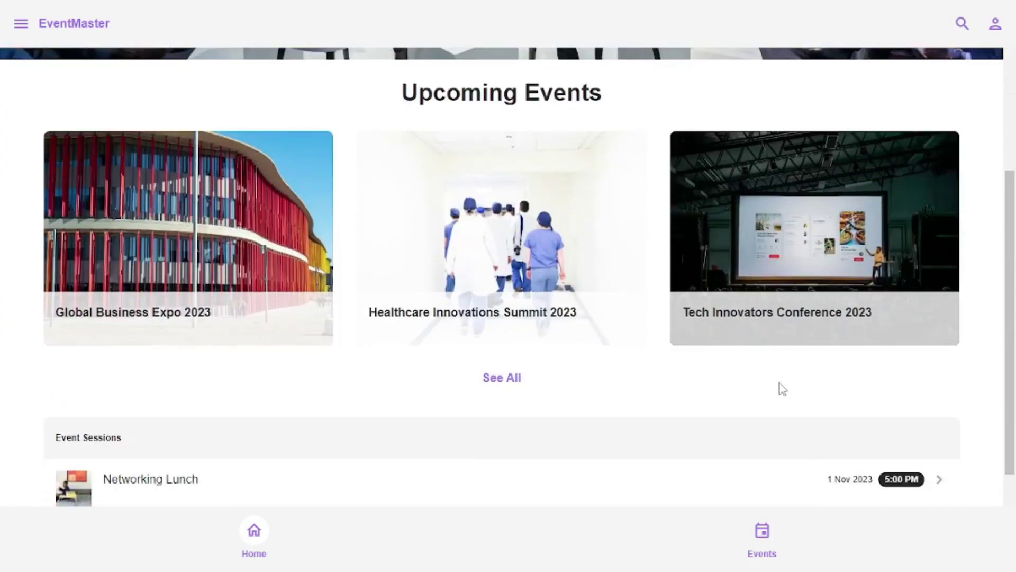
scroll(783, 389, "down", 3)
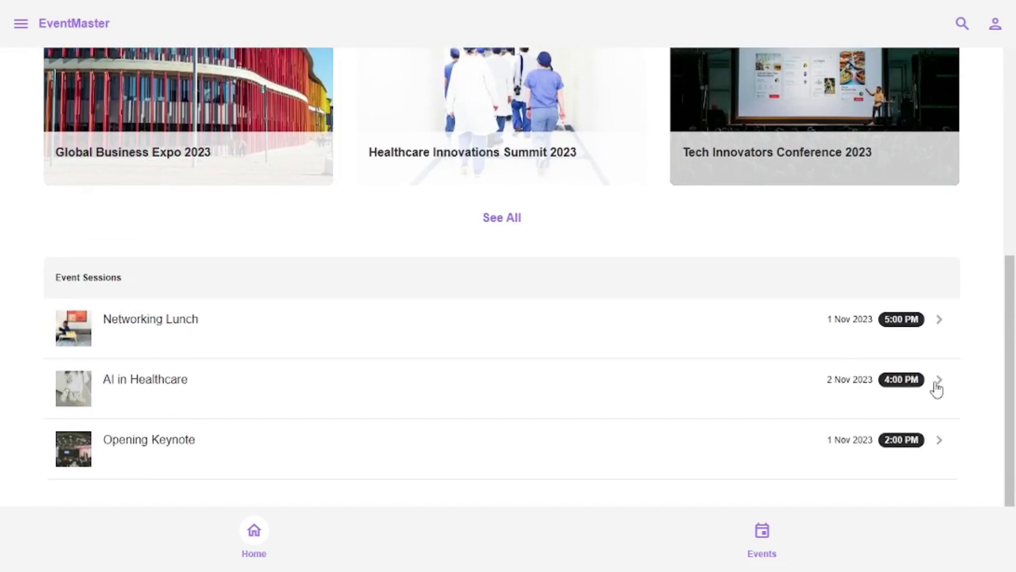
- Review the AI in Healthcare session details, then return to the EventMaster home page
left_click(931, 389)
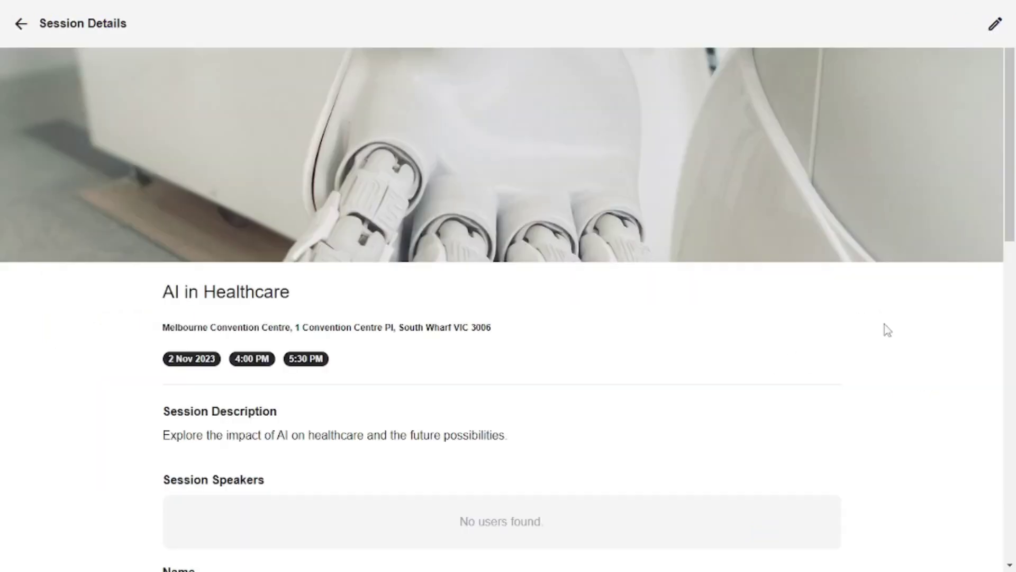
scroll(523, 383, "down", 4)
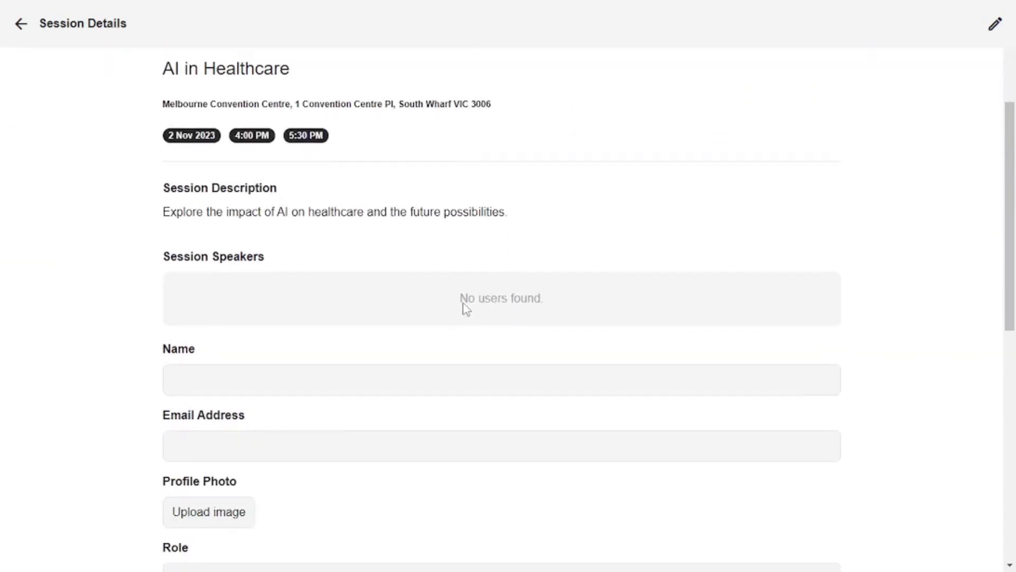
scroll(466, 304, "up", 4)
left_click(21, 23)
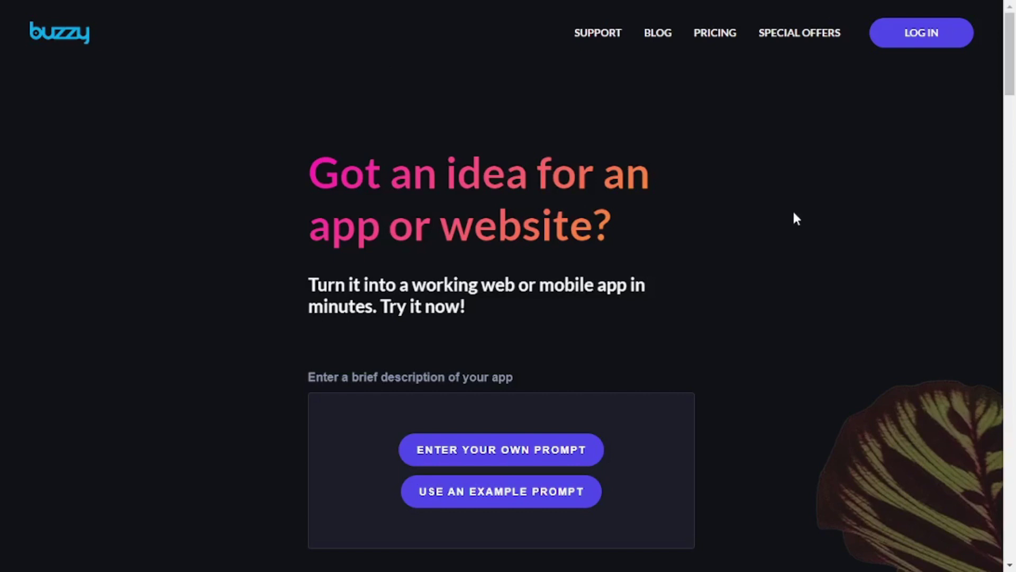
scroll(778, 222, "down", 2)
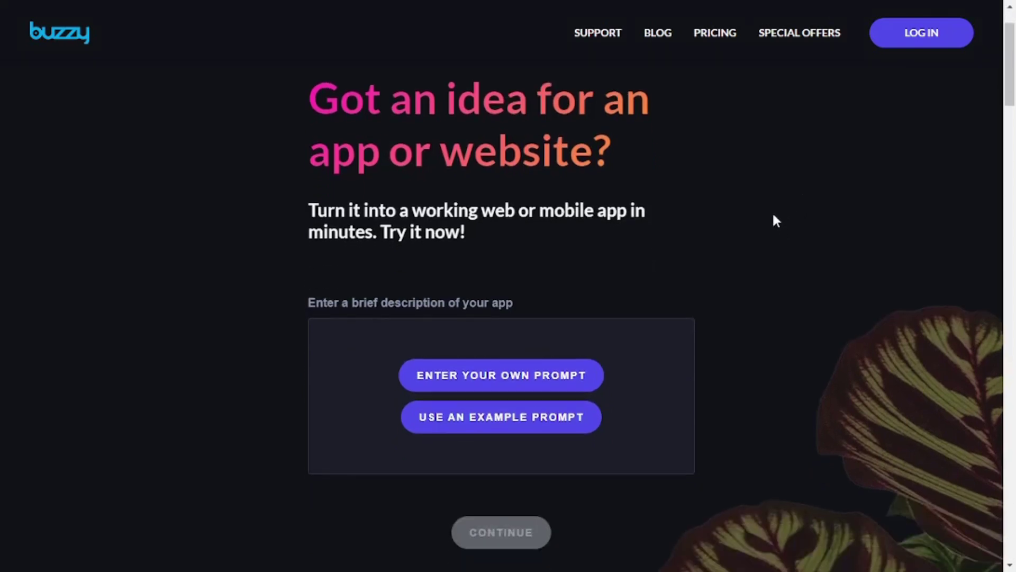
scroll(773, 222, "down", 2)
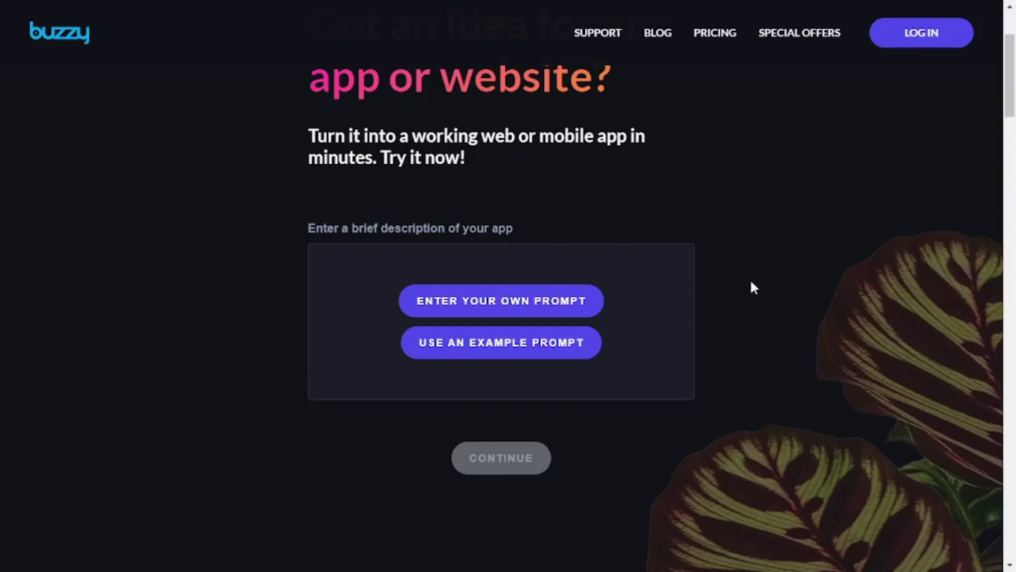
scroll(754, 287, "up", 4)
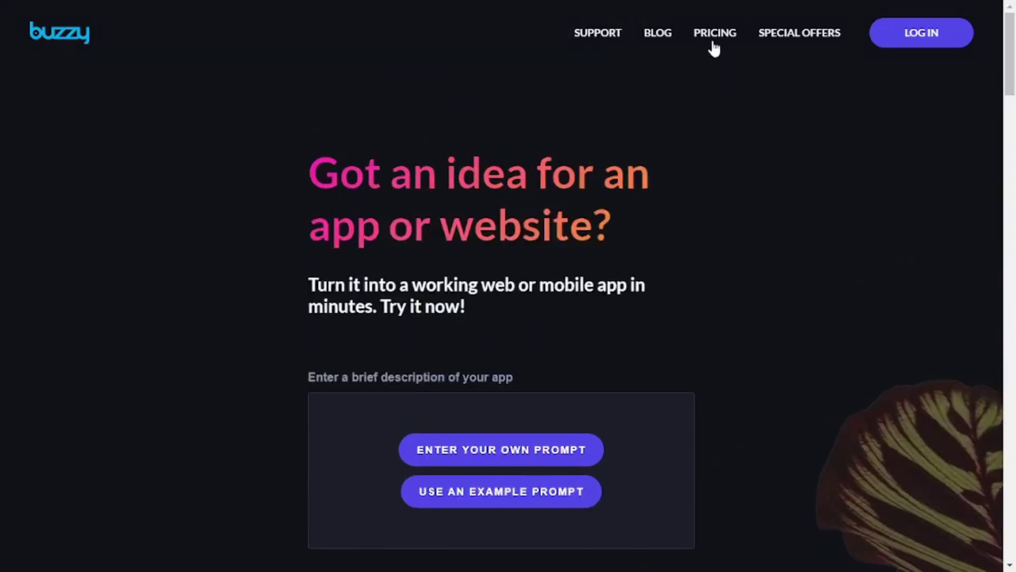
- Open Buzzy's Plans & Pricing page and browse the AI Pro and AI Teams plan cards
left_click(715, 33)
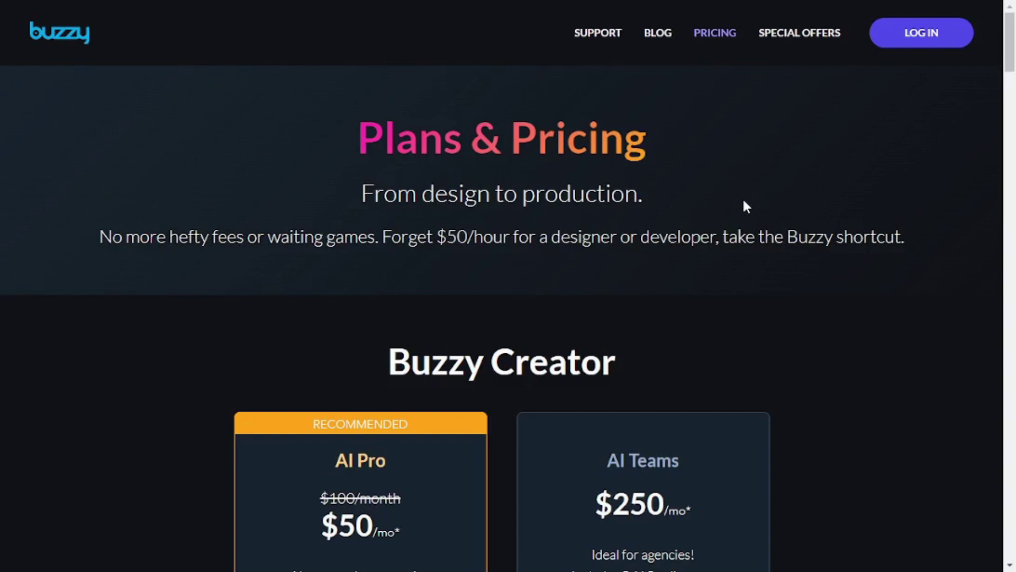
scroll(792, 297, "down", 5)
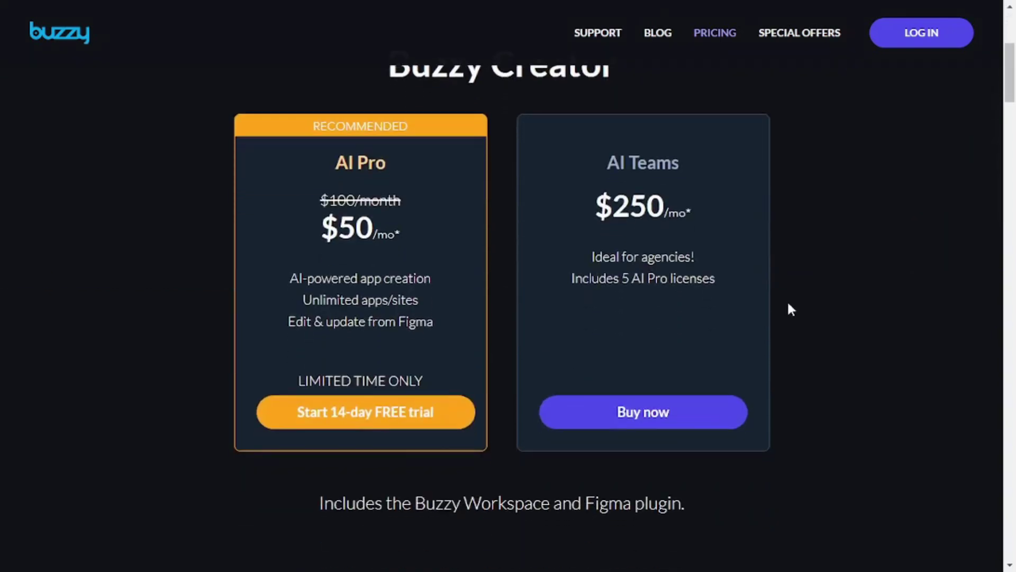
scroll(689, 188, "up", 1)
scroll(641, 281, "down", 10)
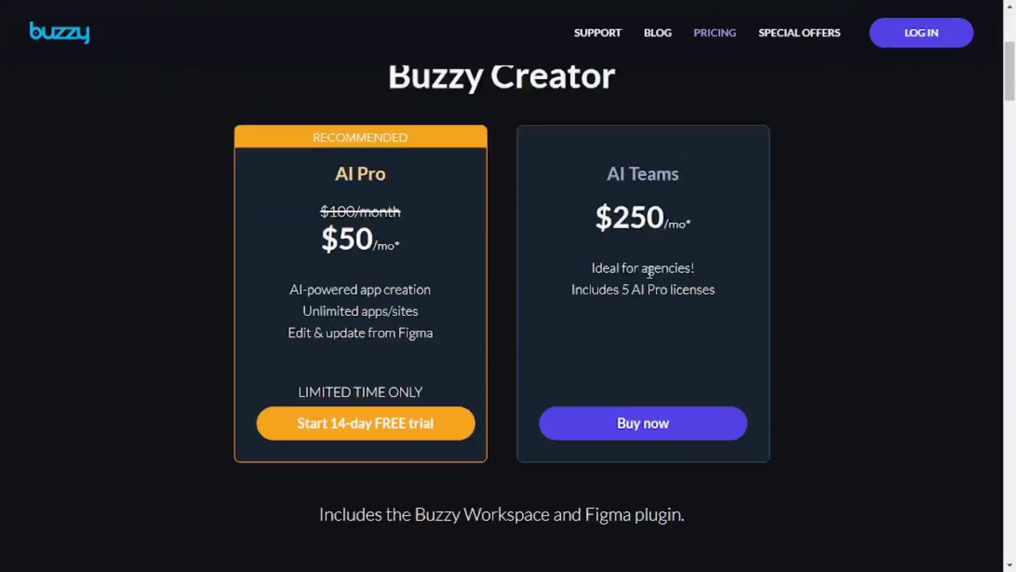
scroll(583, 286, "down", 3)
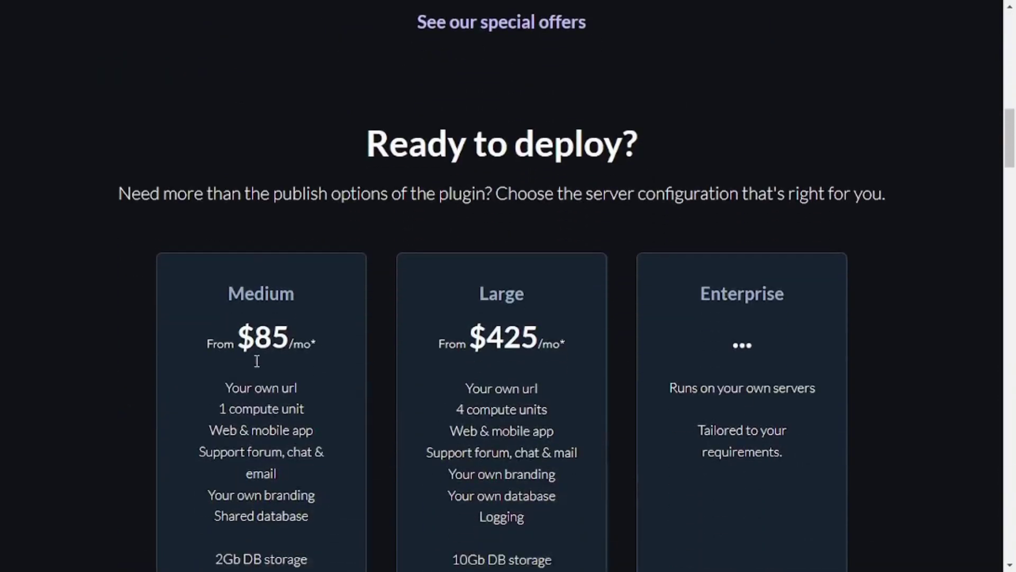
scroll(739, 158, "up", 15)
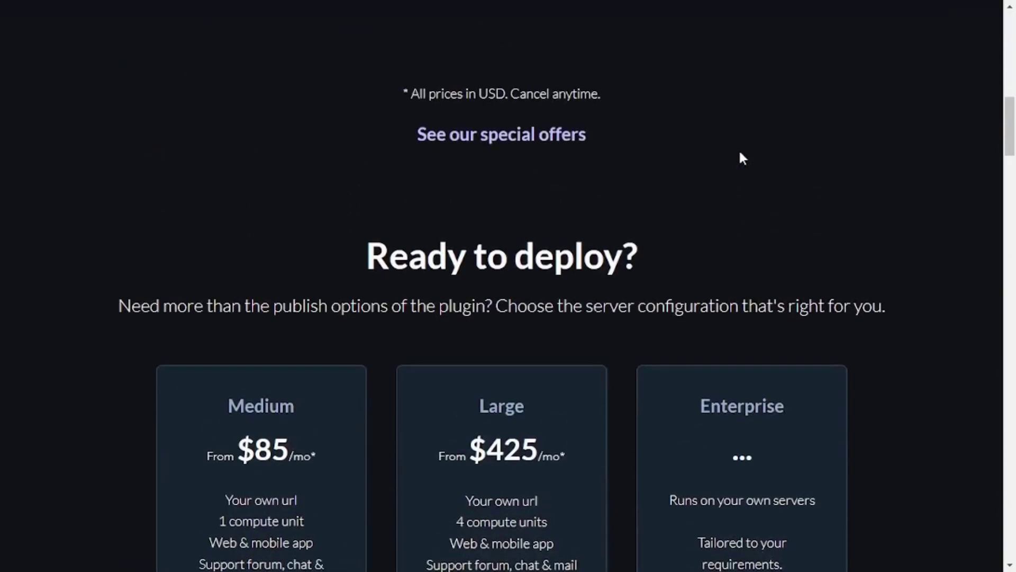
scroll(625, 365, "down", 5)
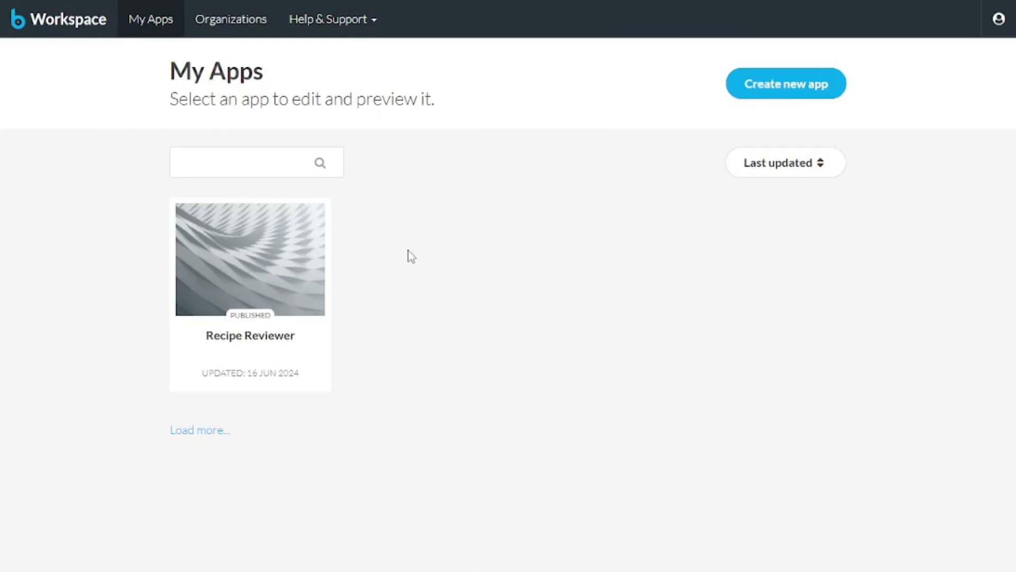
- Check Help & Support and the Organizations page, then return to My Apps
left_click(348, 26)
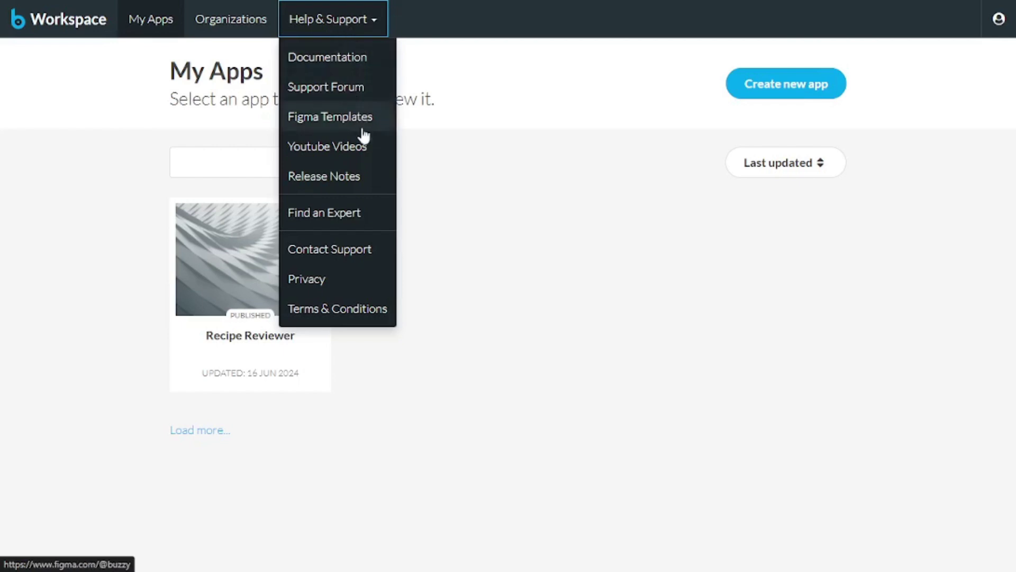
left_click(527, 237)
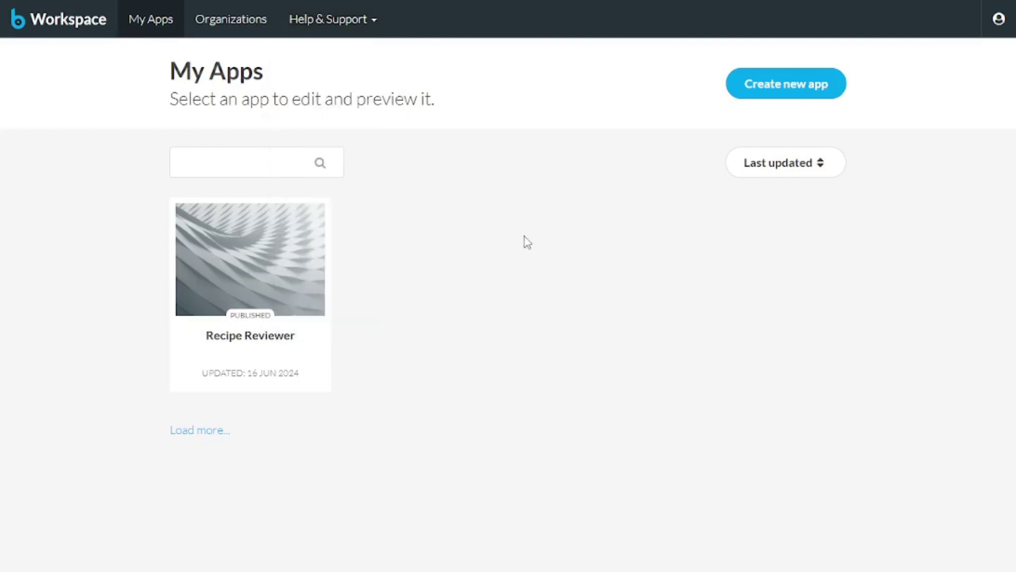
left_click(248, 29)
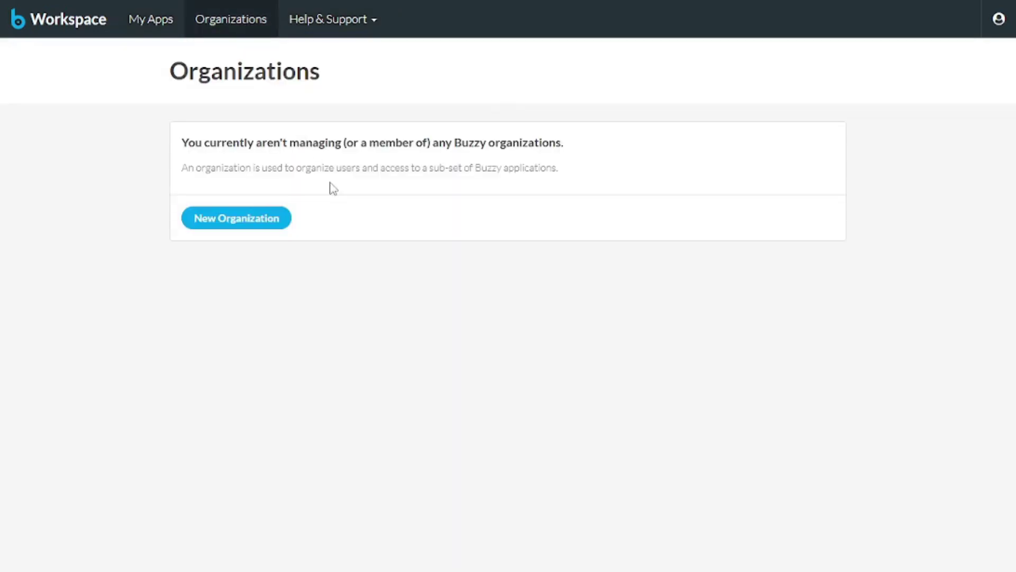
key("alt+Left")
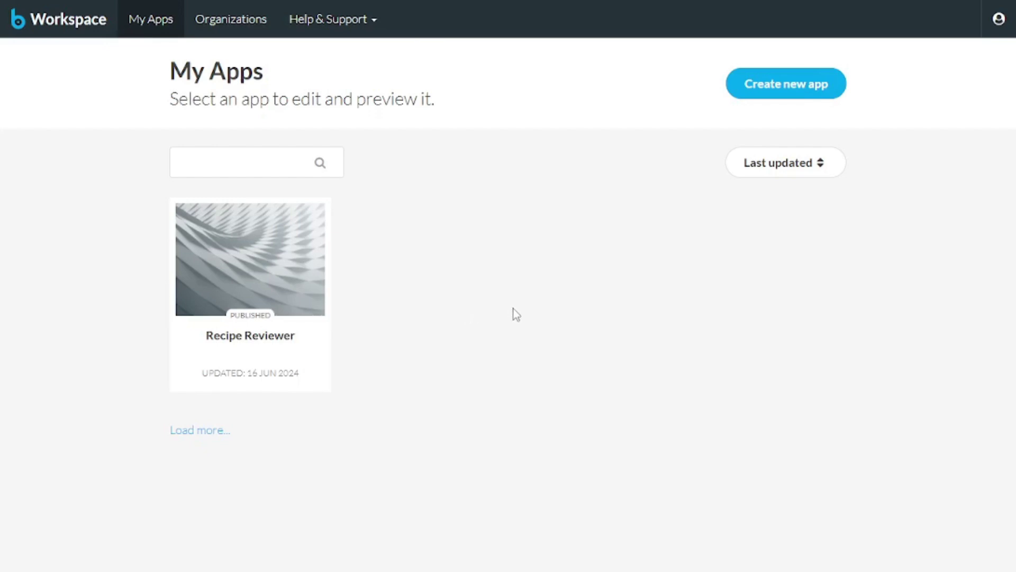
- Start a new app and begin the wizard at its Brief step
left_click(756, 91)
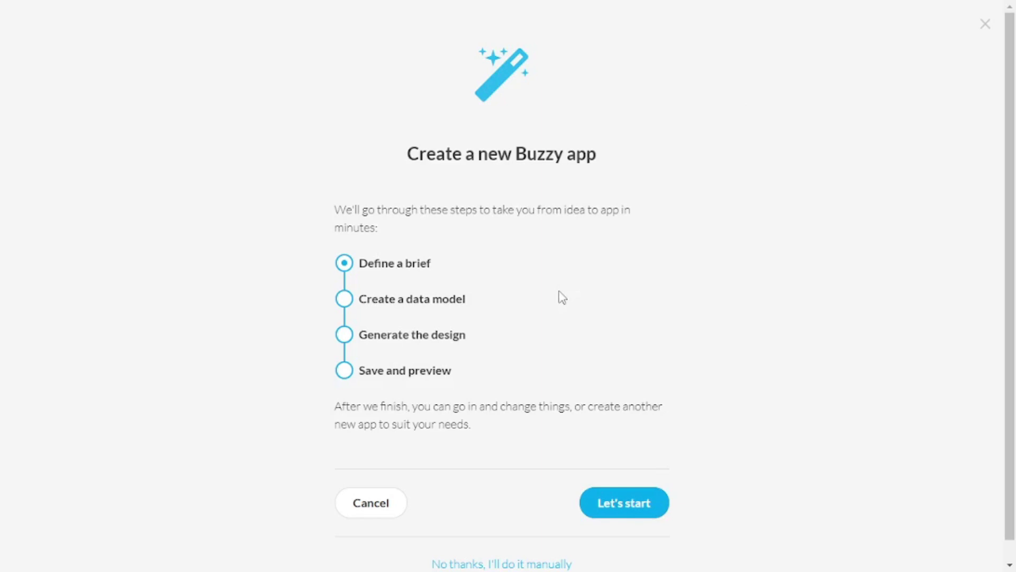
scroll(564, 306, "down", 1)
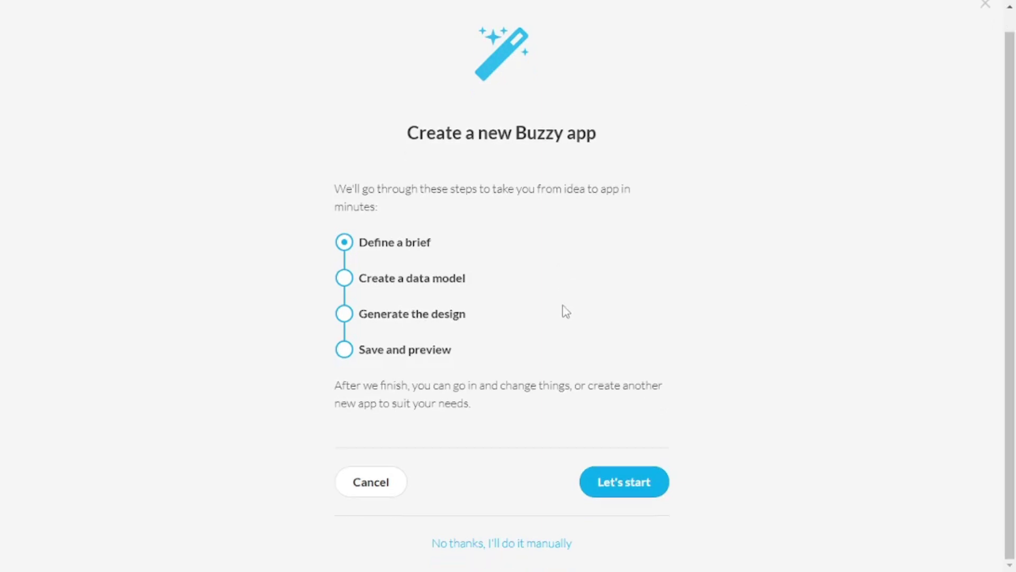
left_click(603, 483)
- Replace the example recipe description with the pasted event planning app description
left_click_drag(556, 391, 343, 271)
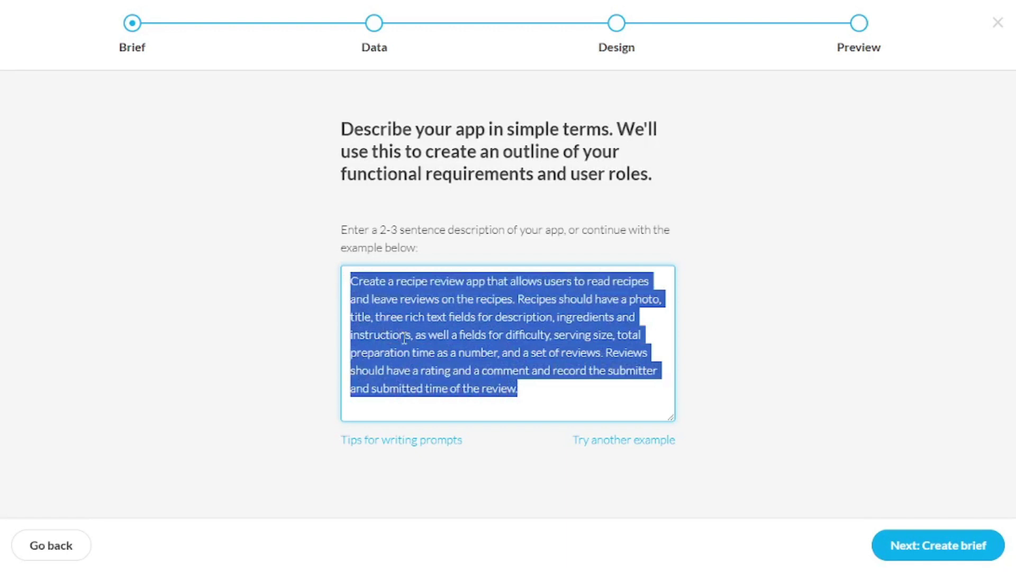
key("BackSpace")
type("Create an event planning app that allows users to create and manage events. Events have a name, description, location, start and end date, information, an image and a set of sessions. Sessions have a name, description, location, date, start and end time, an image, and a set of speakers and attendees. Speakers, attendees and event organizers are different types of users, all of which have a name, title, photo and organization")
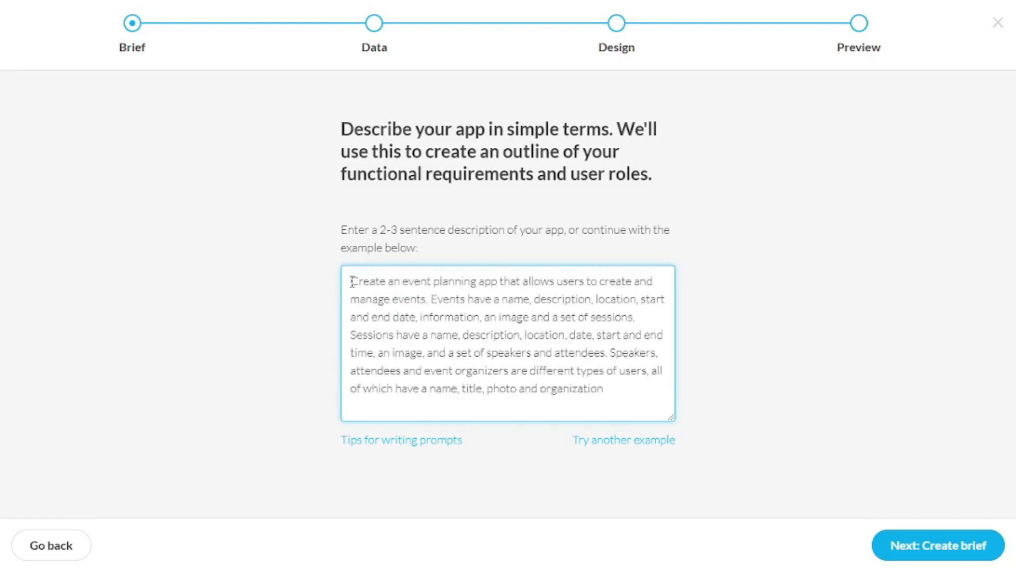
left_click_drag(352, 281, 435, 297)
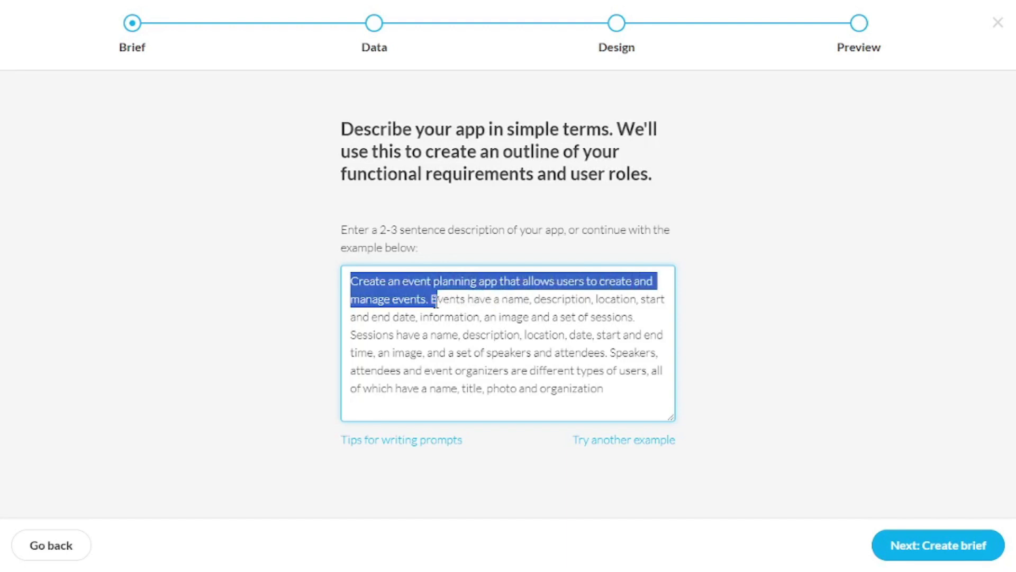
left_click(629, 396)
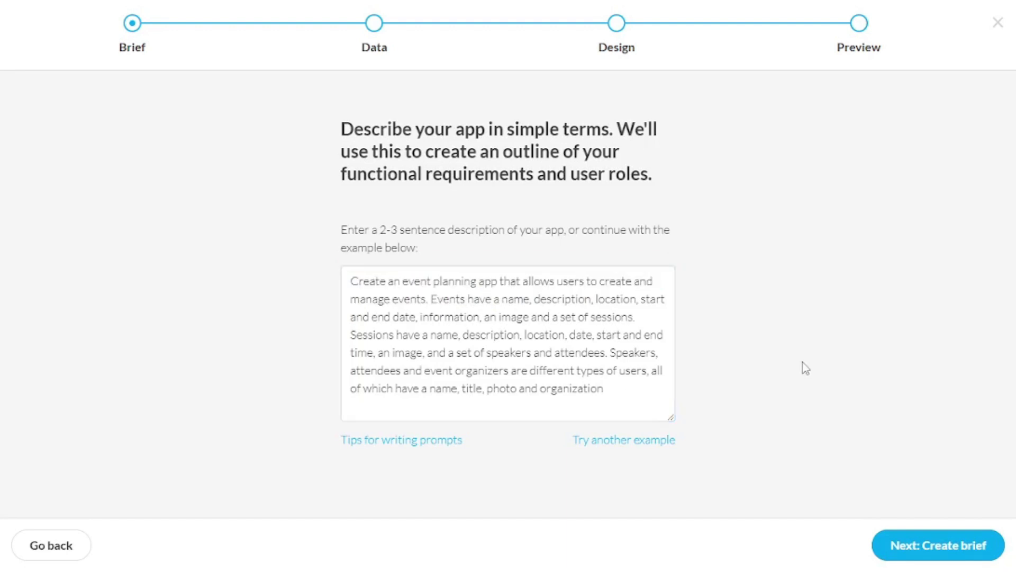
- Generate the app brief and review its EventMaster name and list of functions
left_click(928, 548)
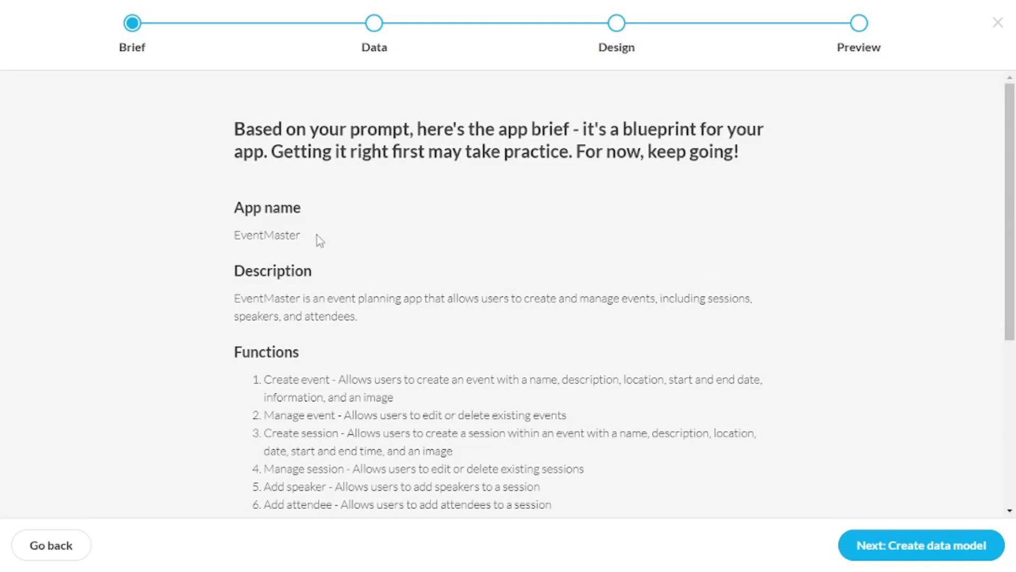
left_click_drag(304, 234, 231, 252)
left_click(343, 249)
scroll(344, 245, "down", 3)
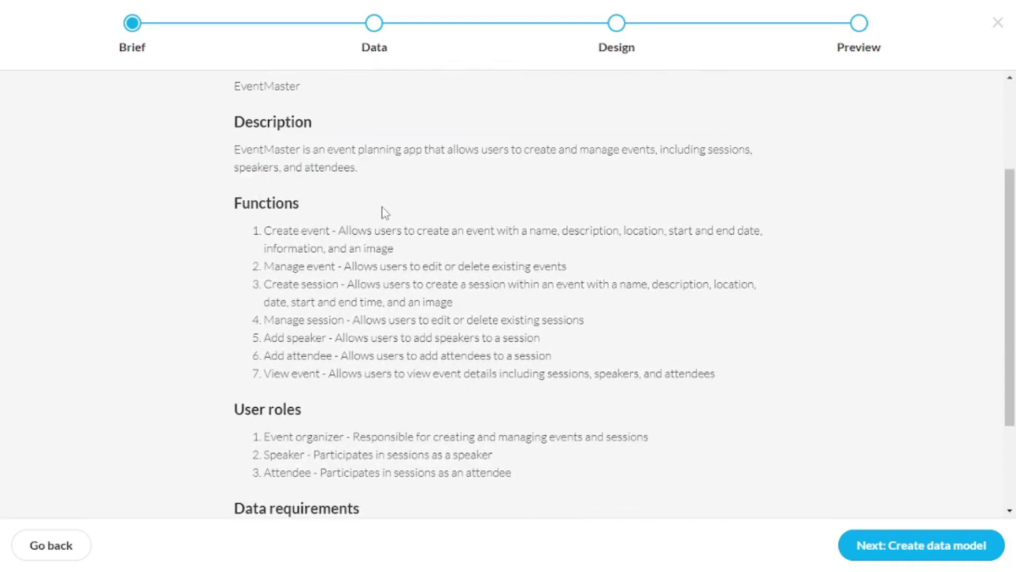
left_click_drag(264, 231, 749, 392)
left_click(748, 392)
- Review the brief's data requirements, then generate the data model
scroll(748, 392, "down", 3)
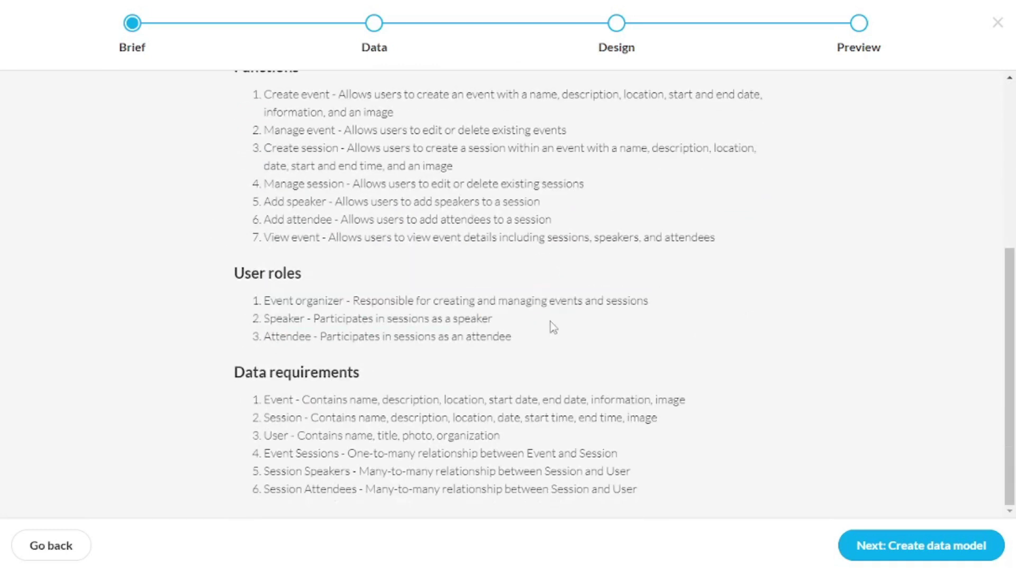
left_click_drag(259, 406, 521, 471)
left_click(752, 352)
scroll(752, 352, "up", 6)
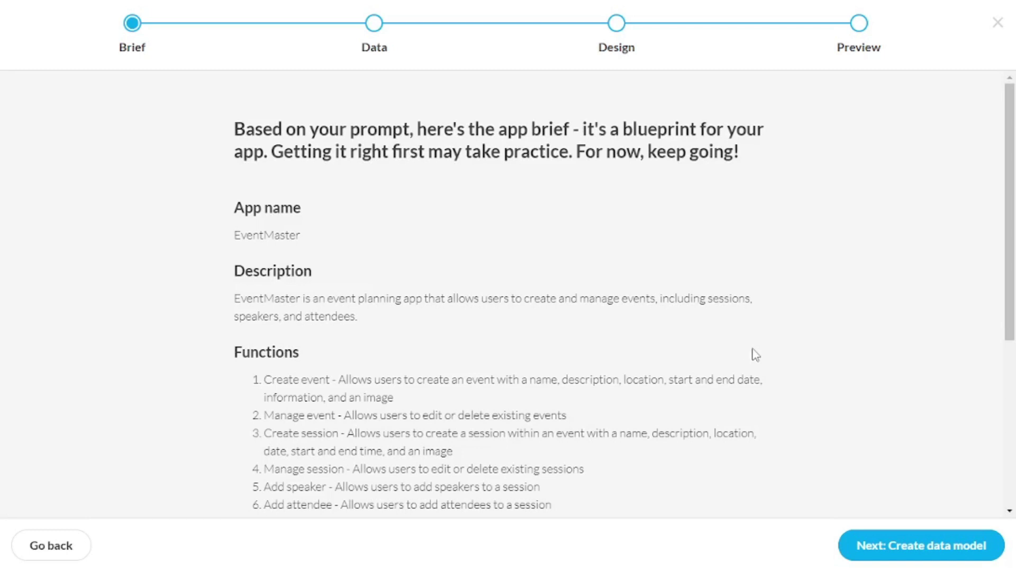
left_click(911, 551)
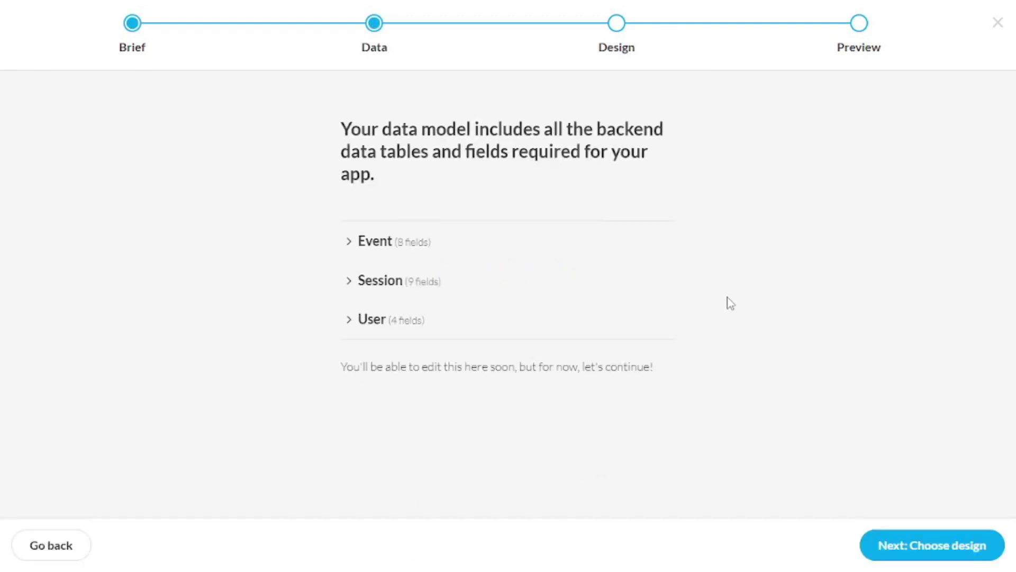
- Inspect the Event, Session and User table fields, then proceed to the Design step
left_click(356, 248)
left_click(347, 249)
left_click(356, 288)
left_click(344, 286)
left_click(351, 324)
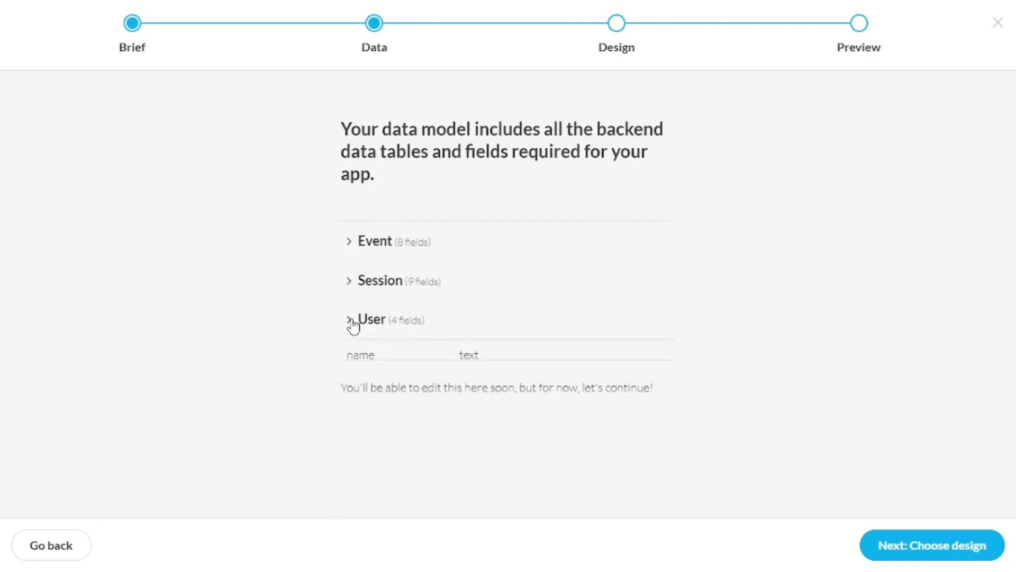
left_click(351, 324)
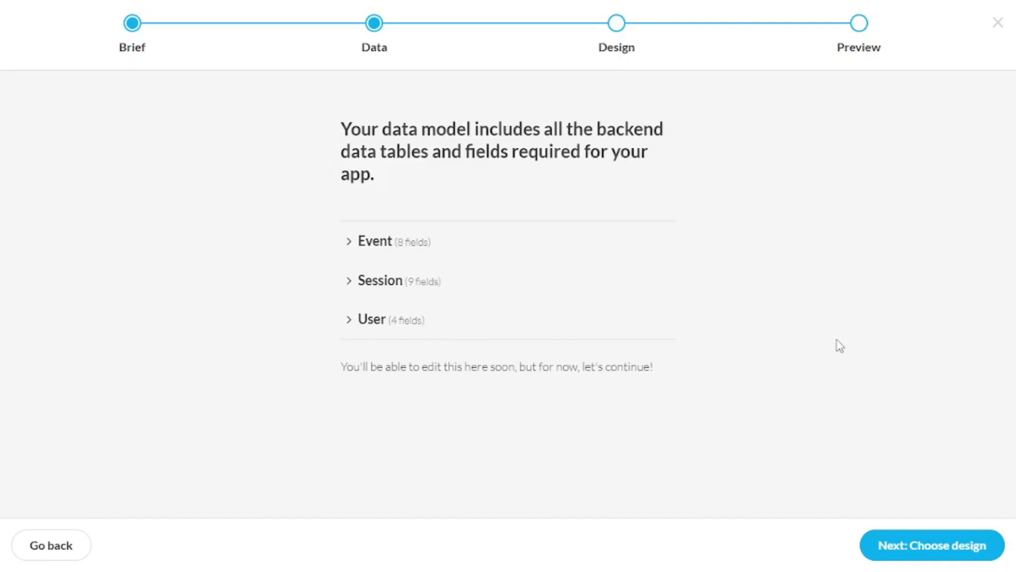
left_click(922, 547)
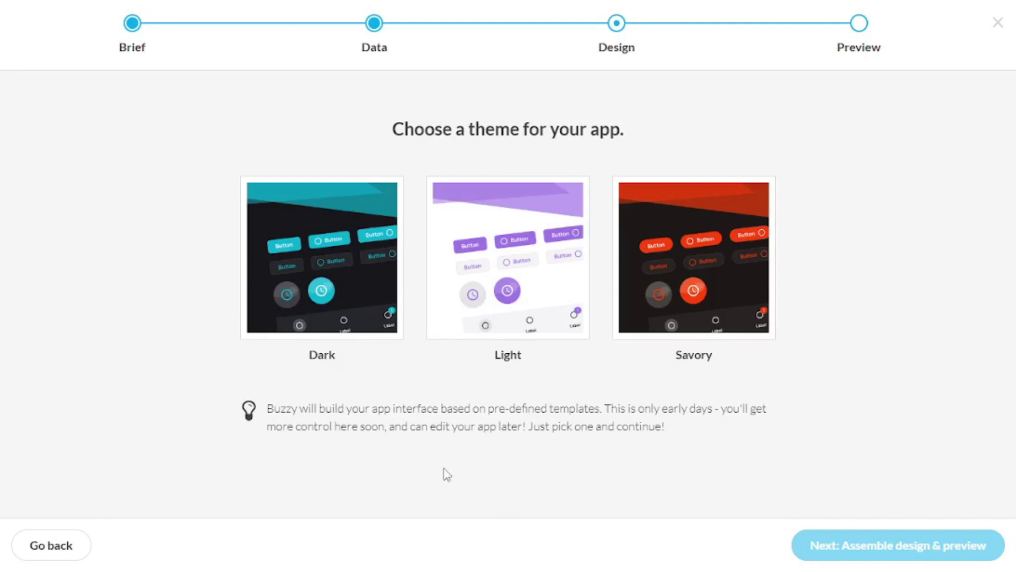
- Choose the Light theme and assemble the app's screens for preview
left_click(523, 272)
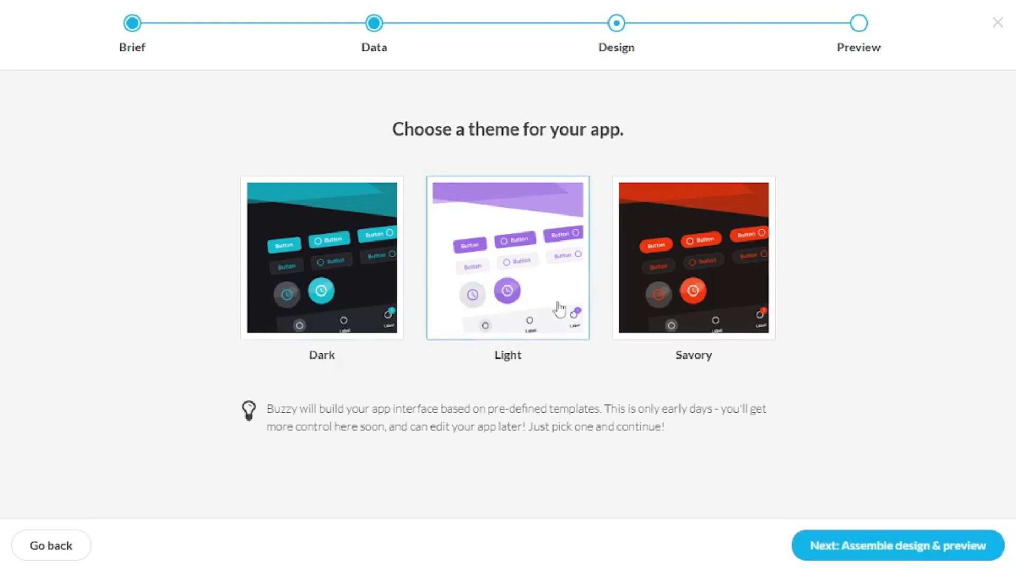
left_click(870, 540)
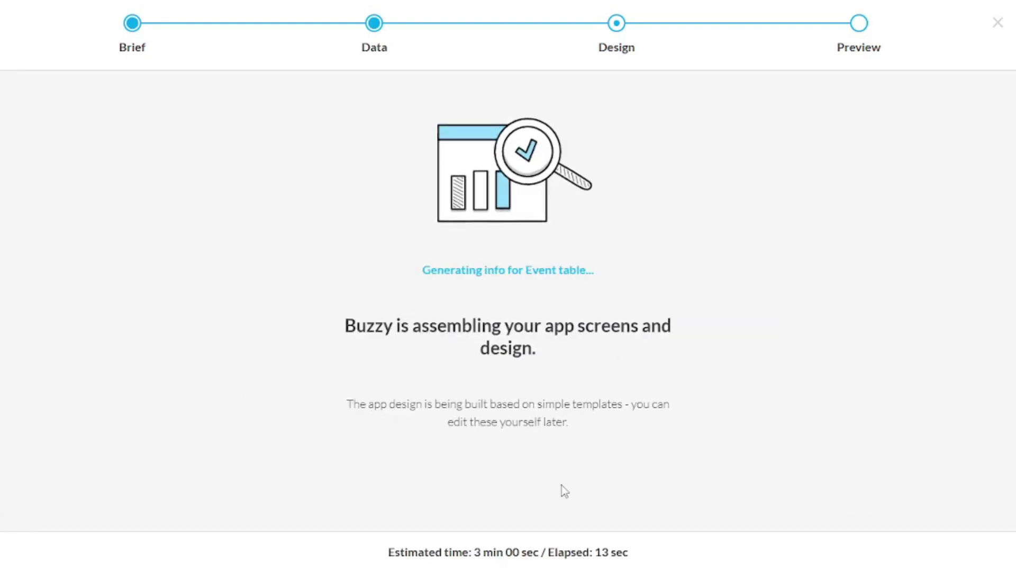
left_click_drag(474, 552, 527, 552)
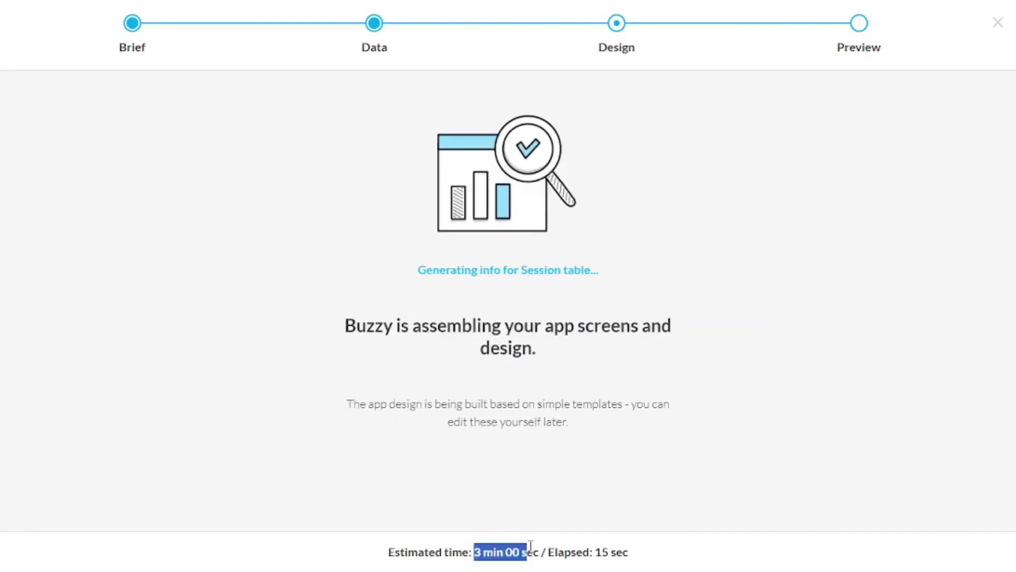
left_click(575, 516)
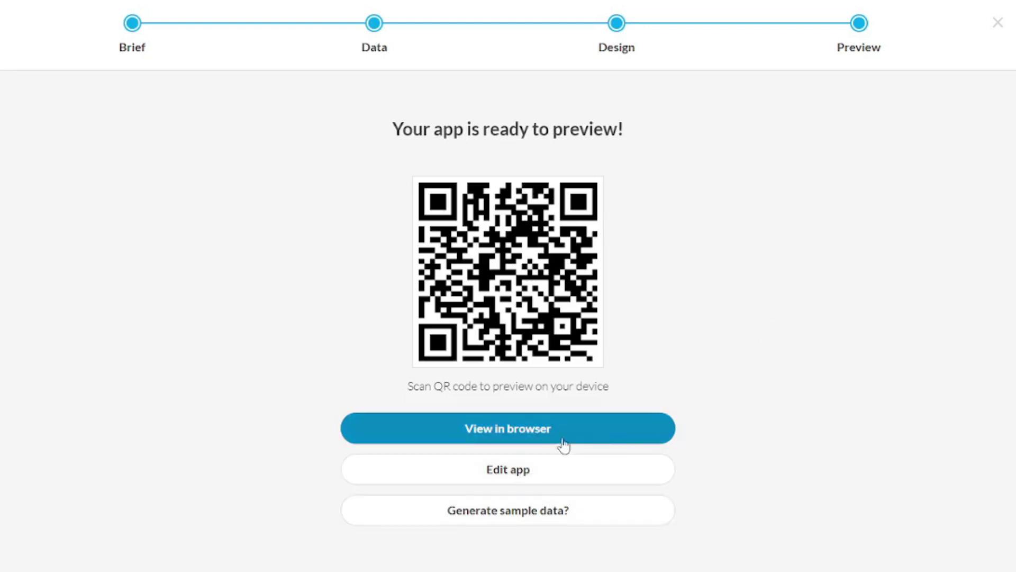
- Open the generated EventMaster app in the browser and show all Upcoming Events
left_click(567, 418)
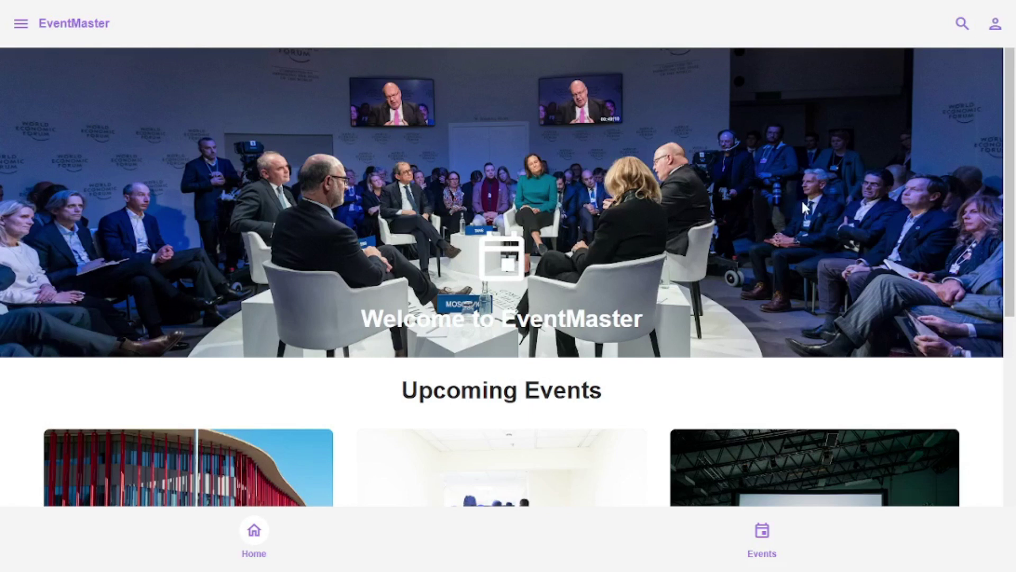
scroll(725, 259, "down", 4)
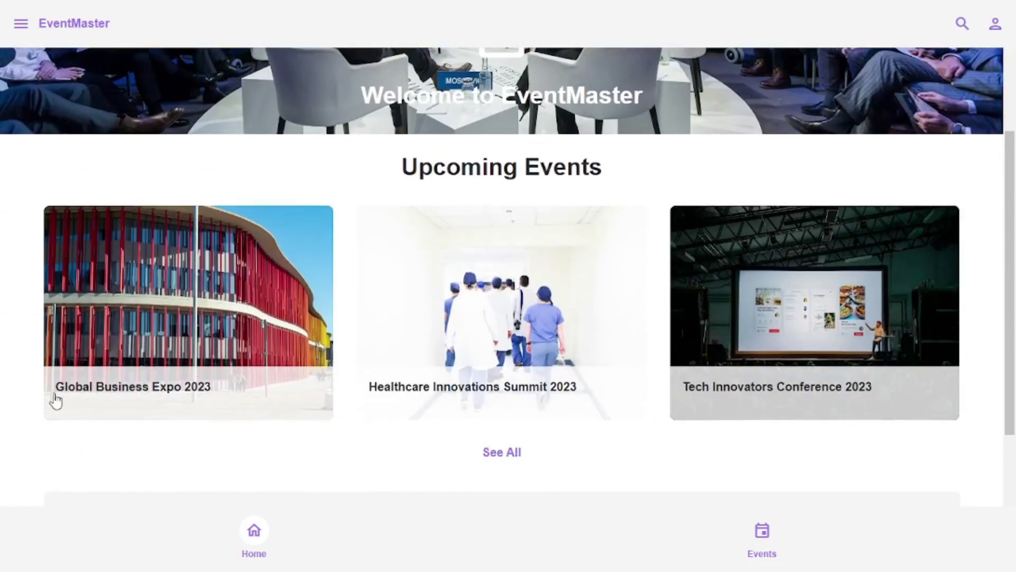
scroll(507, 369, "down", 2)
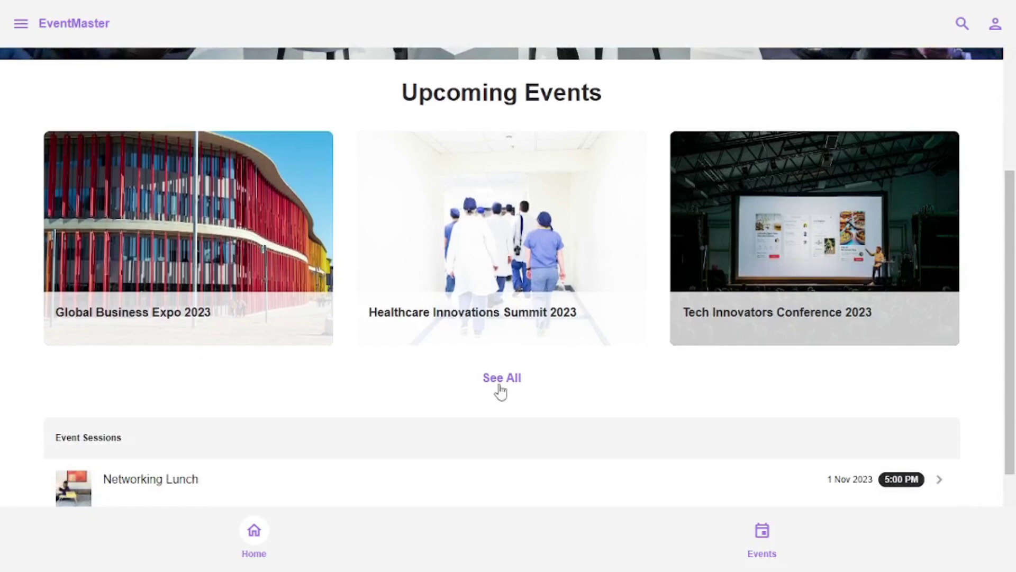
left_click(507, 379)
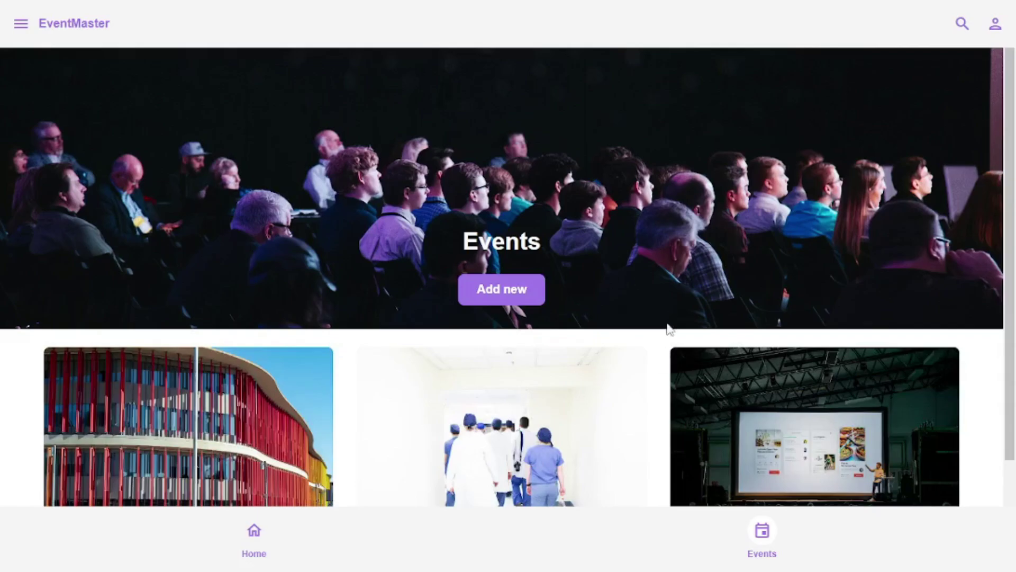
scroll(469, 405, "down", 2)
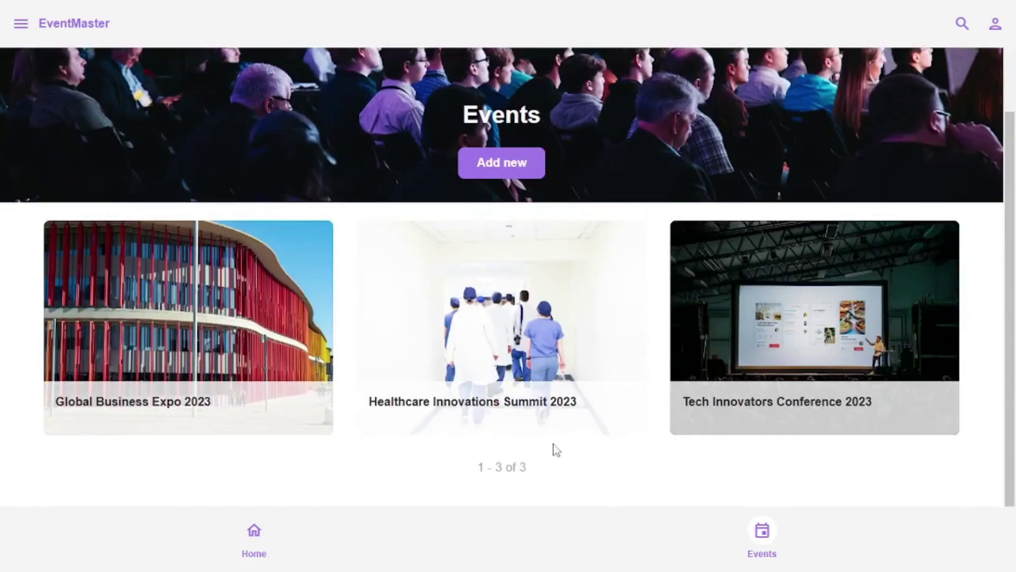
scroll(503, 429, "up", 2)
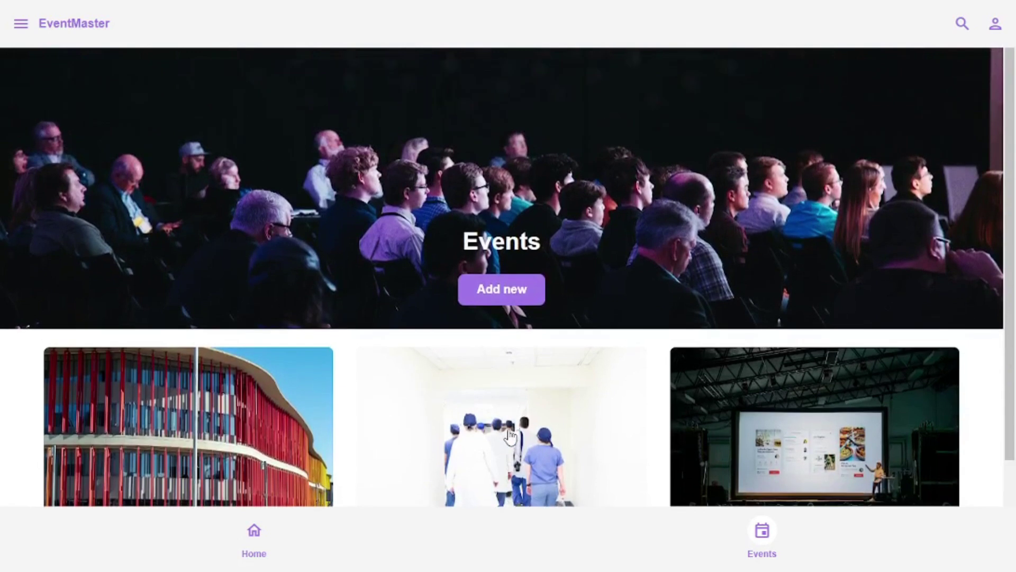
- Look through the Add new event form, then leave it without saving
left_click(494, 295)
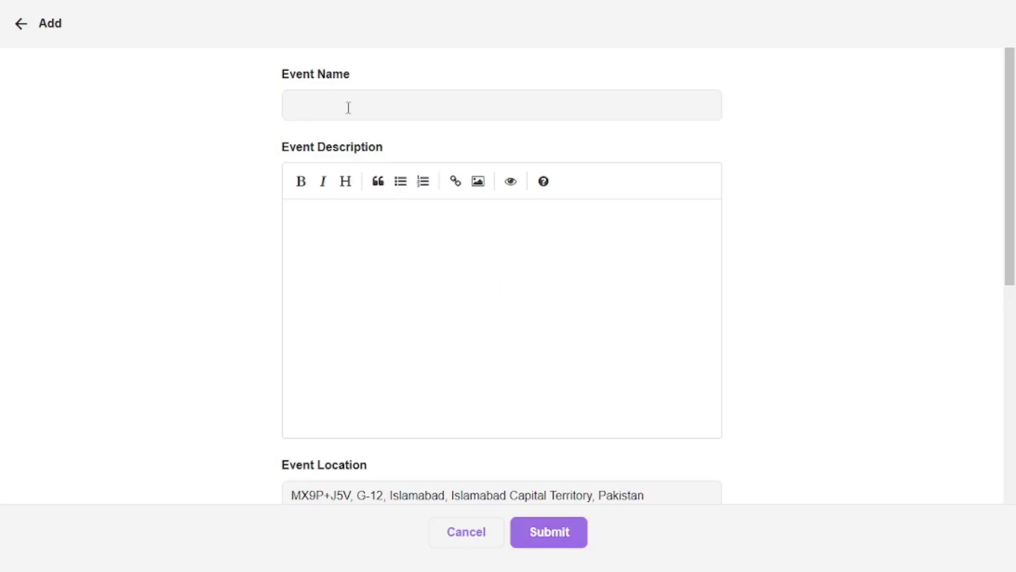
left_click(371, 288)
scroll(388, 297, "down", 5)
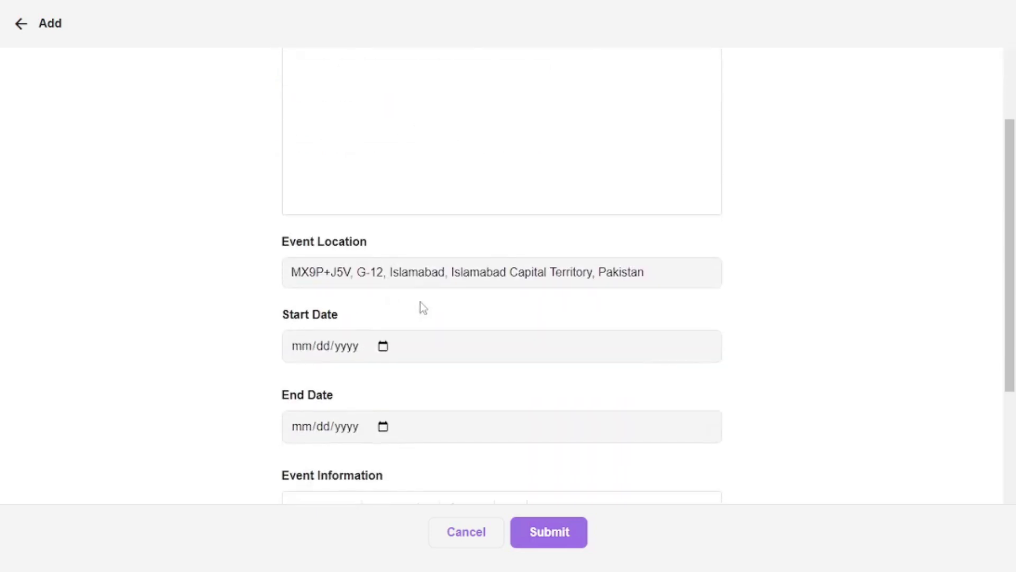
scroll(421, 302, "down", 7)
scroll(414, 248, "up", 4)
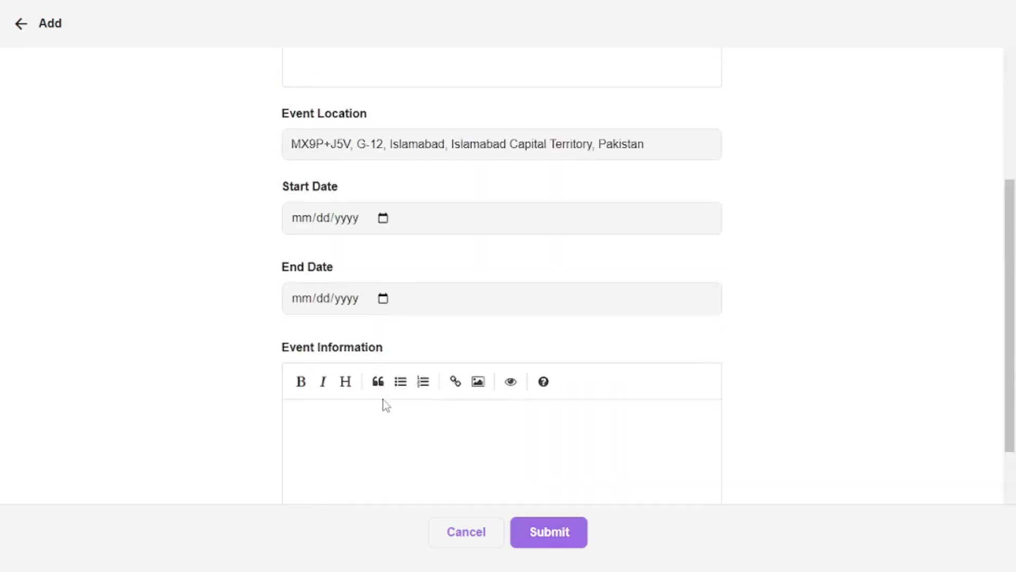
scroll(385, 405, "down", 4)
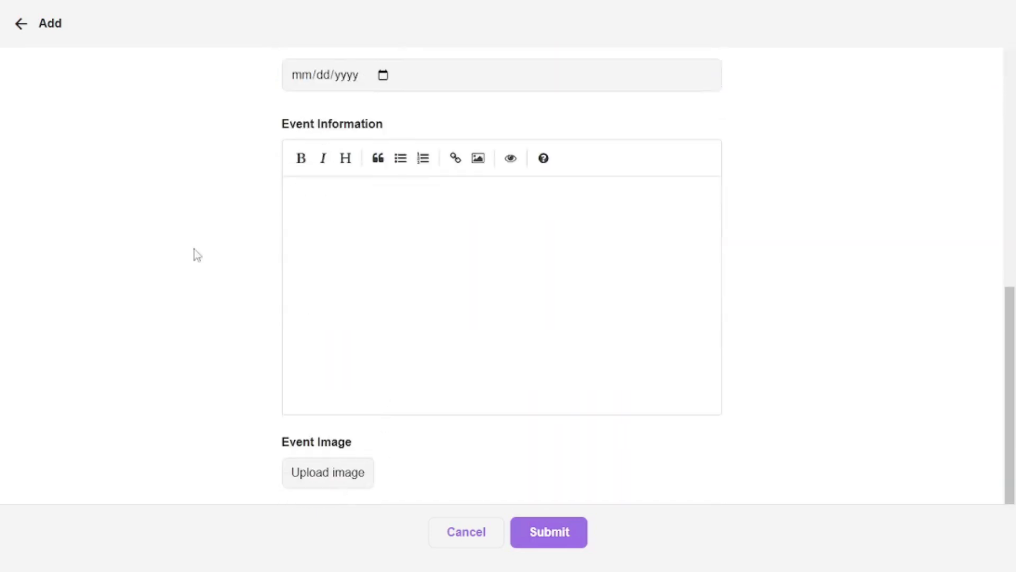
left_click(21, 24)
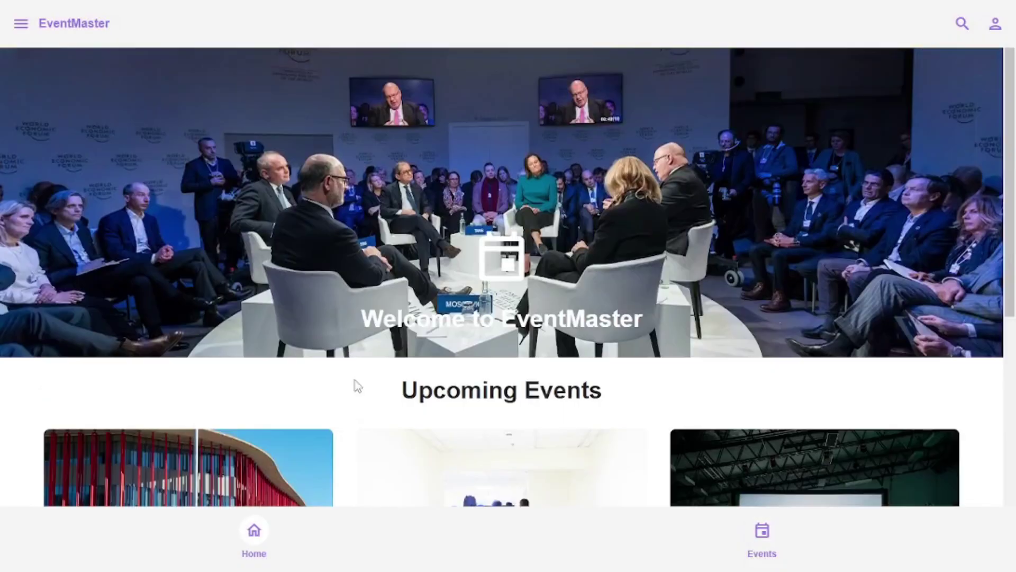
- Open and read the Networking Lunch session details
scroll(406, 338, "down", 8)
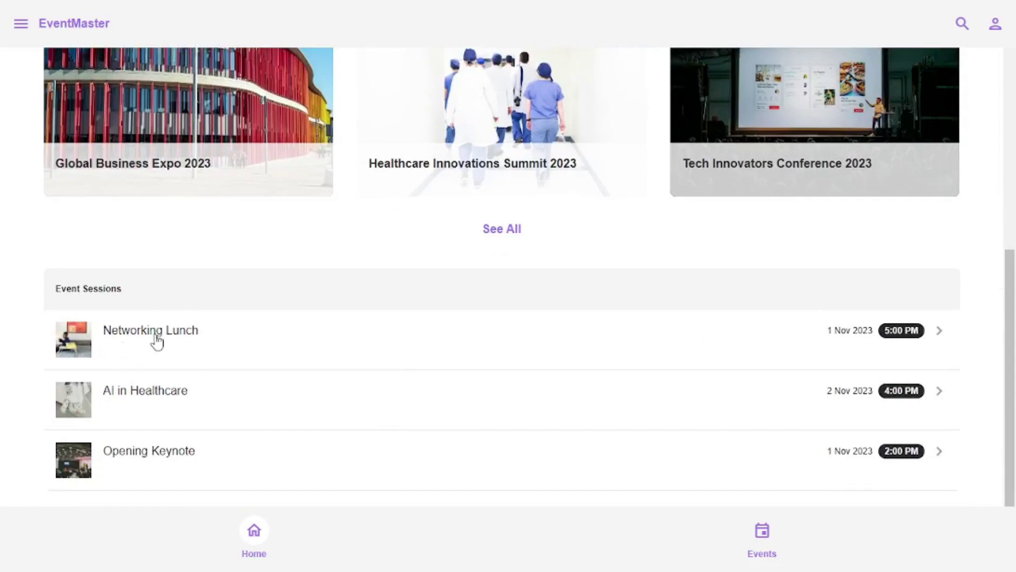
left_click(942, 339)
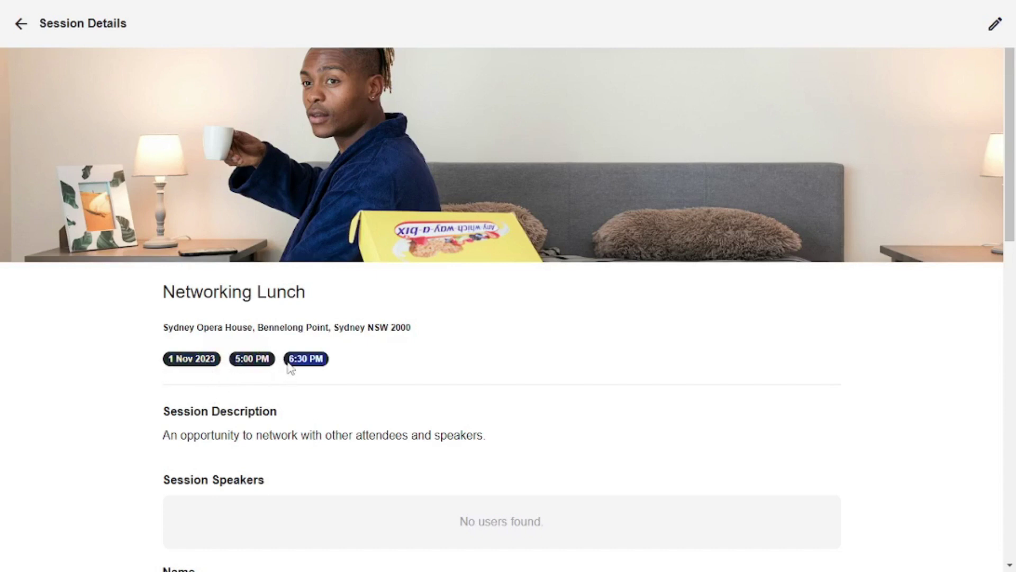
scroll(377, 364, "down", 1)
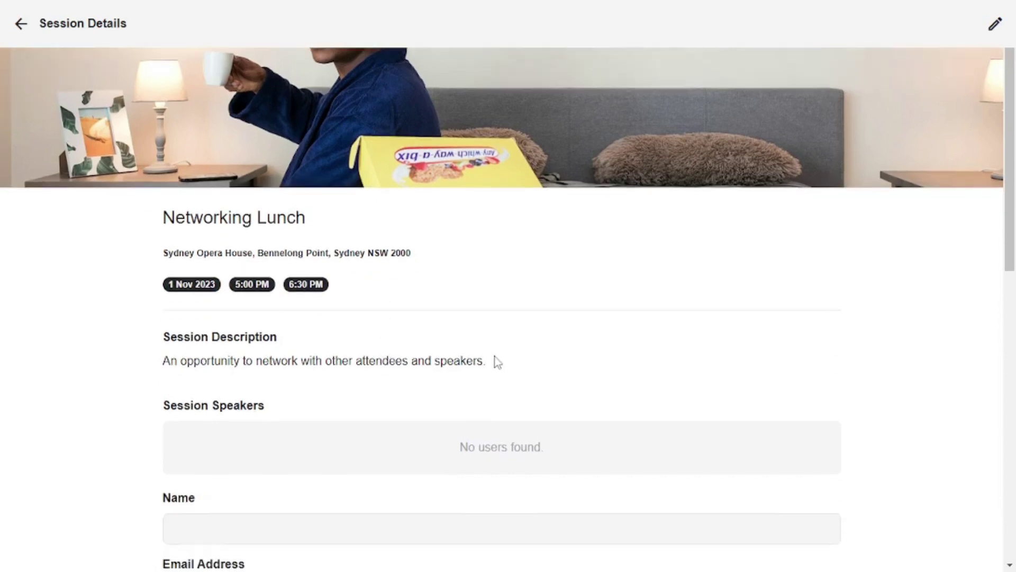
left_click_drag(498, 362, 311, 362)
left_click(413, 431)
scroll(413, 431, "up", 1)
scroll(413, 431, "down", 5)
scroll(418, 435, "up", 2)
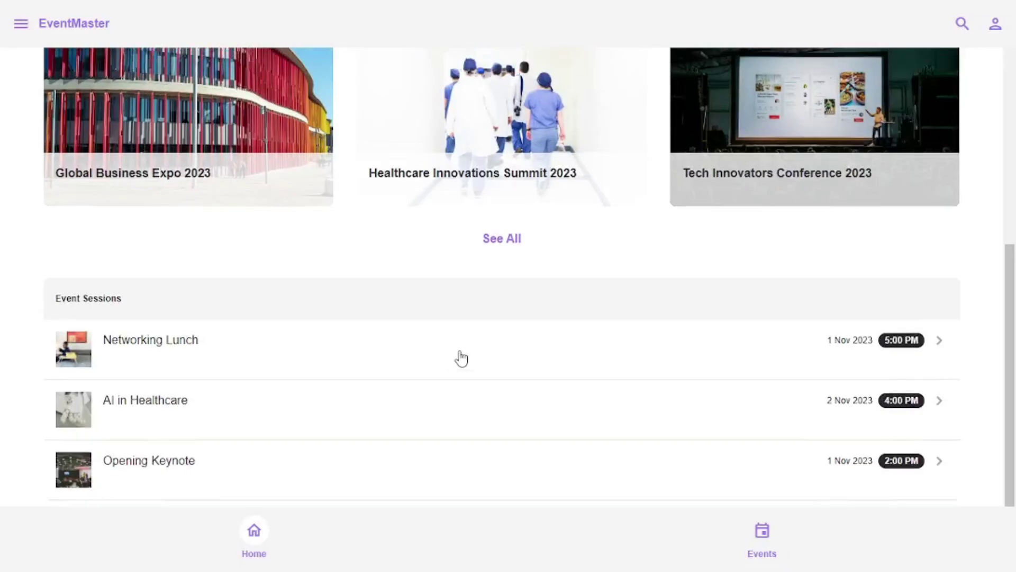
scroll(461, 358, "up", 7)
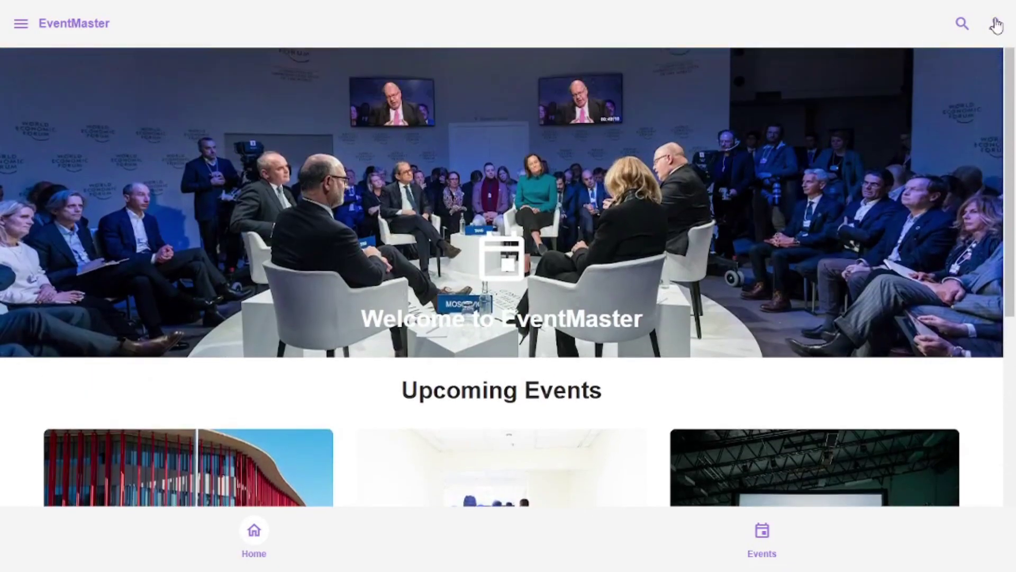
left_click(998, 27)
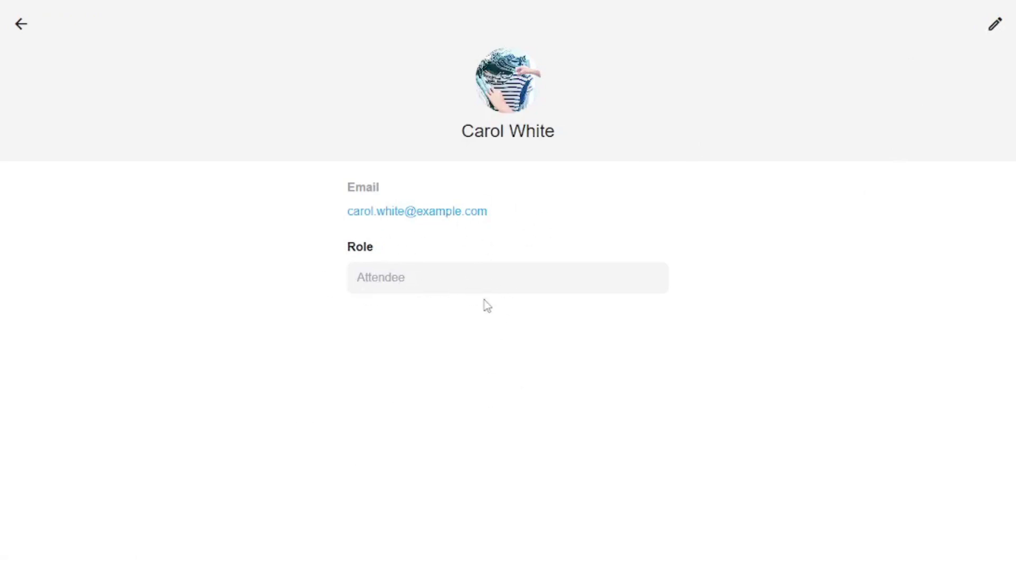
left_click(995, 24)
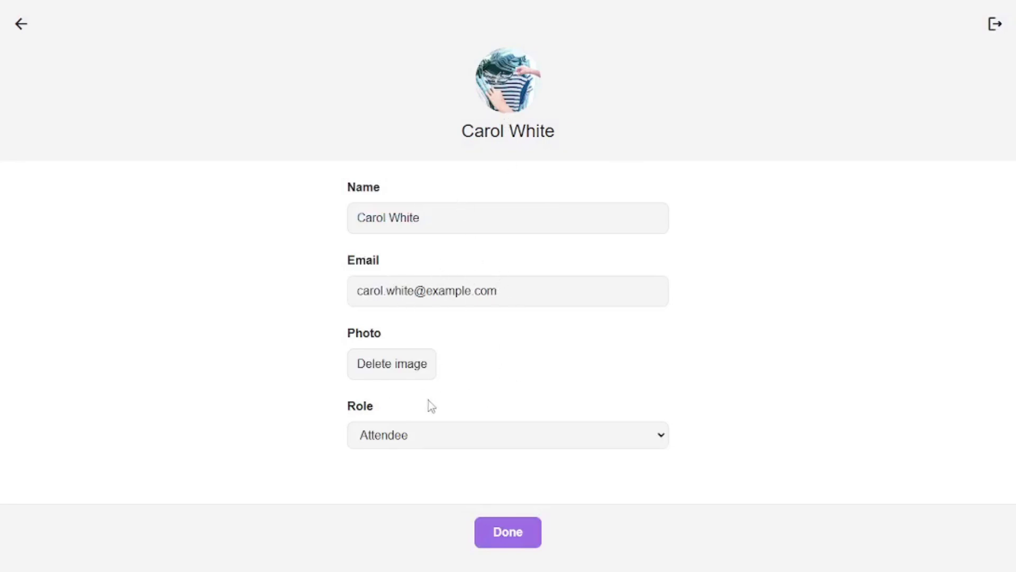
left_click(522, 435)
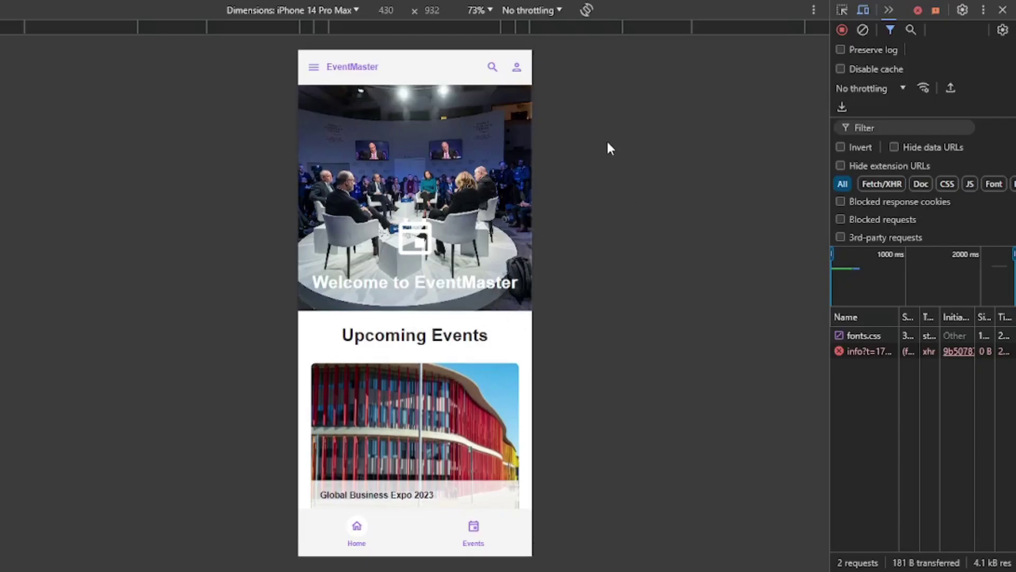
scroll(433, 390, "down", 10)
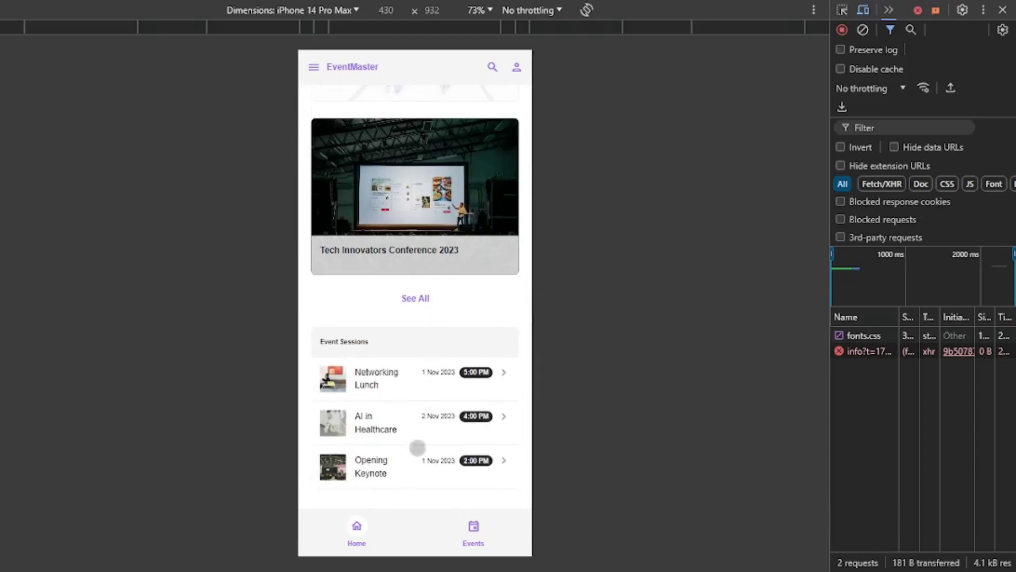
scroll(417, 206, "up", 10)
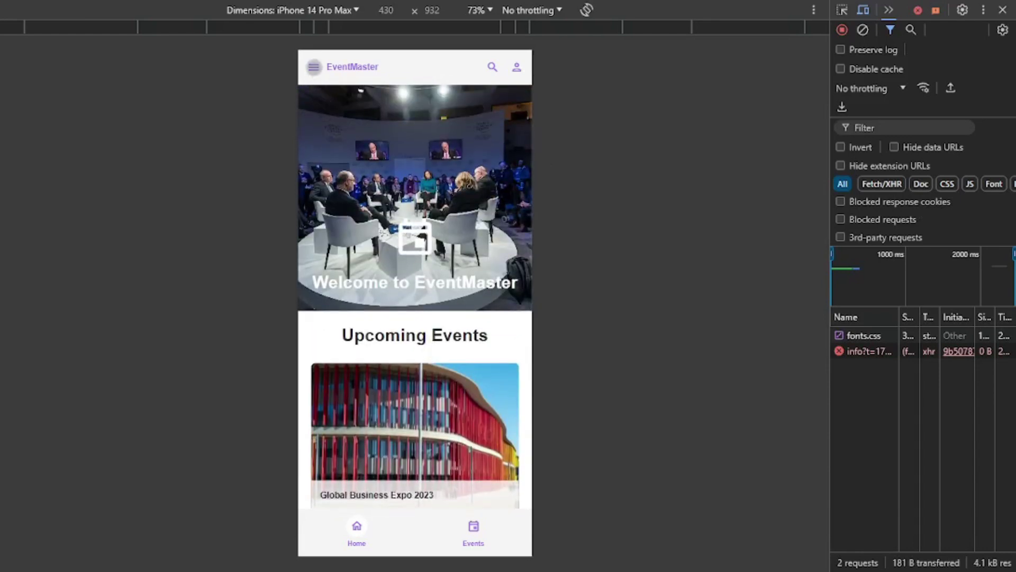
left_click(313, 67)
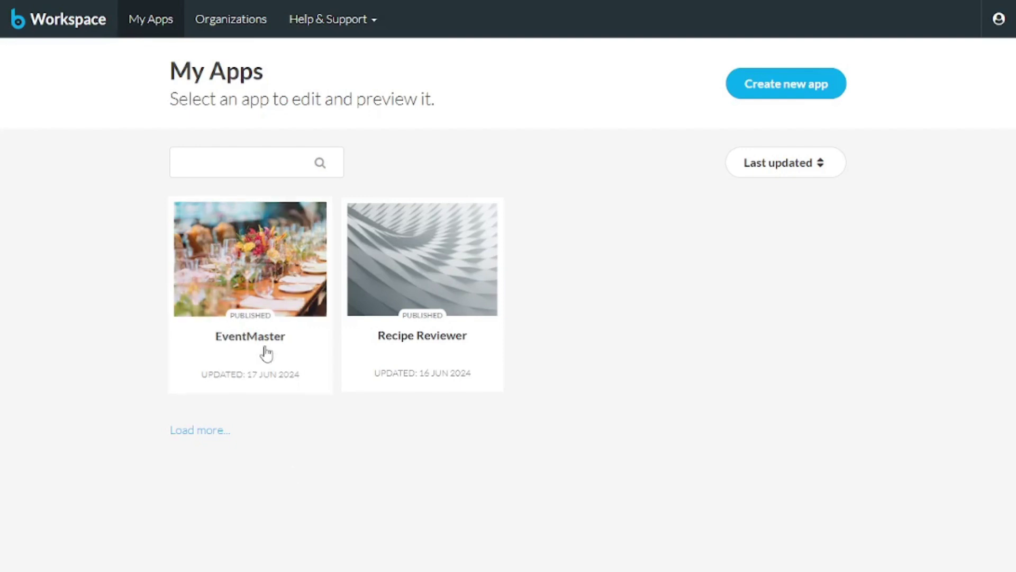
- Open EventMaster from My Apps and launch it in the AI Editor
left_click(235, 276)
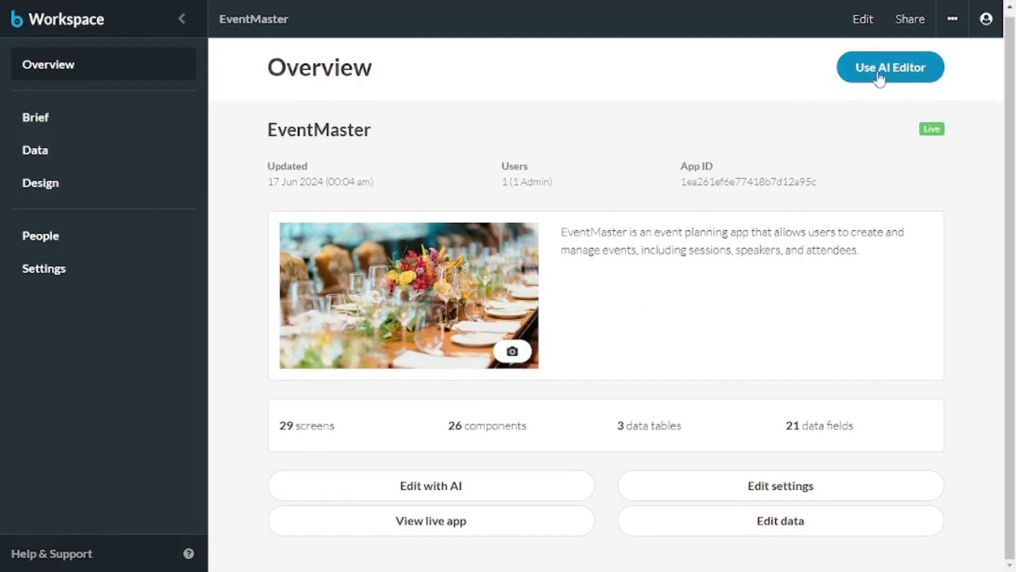
left_click(900, 68)
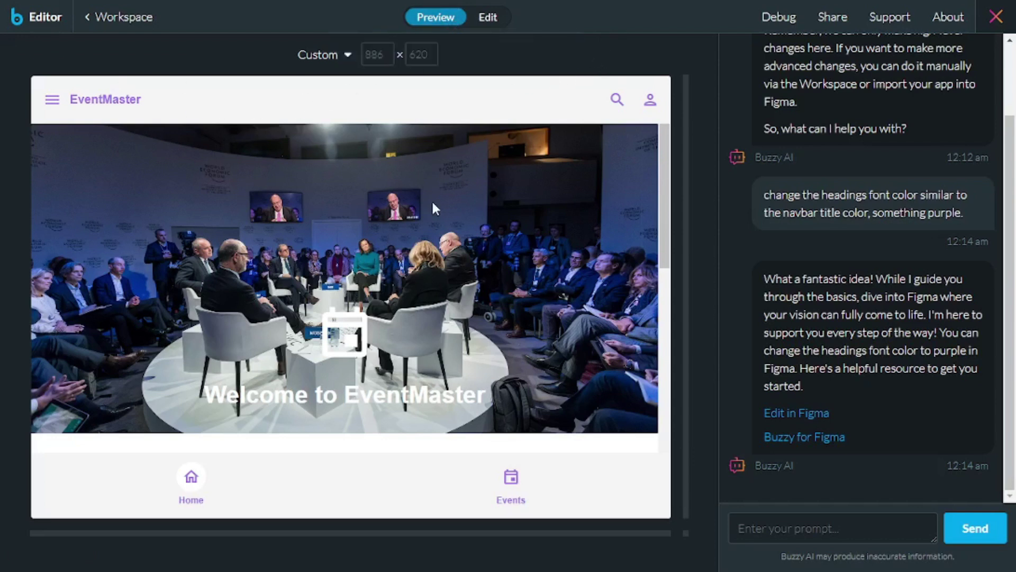
left_click(488, 18)
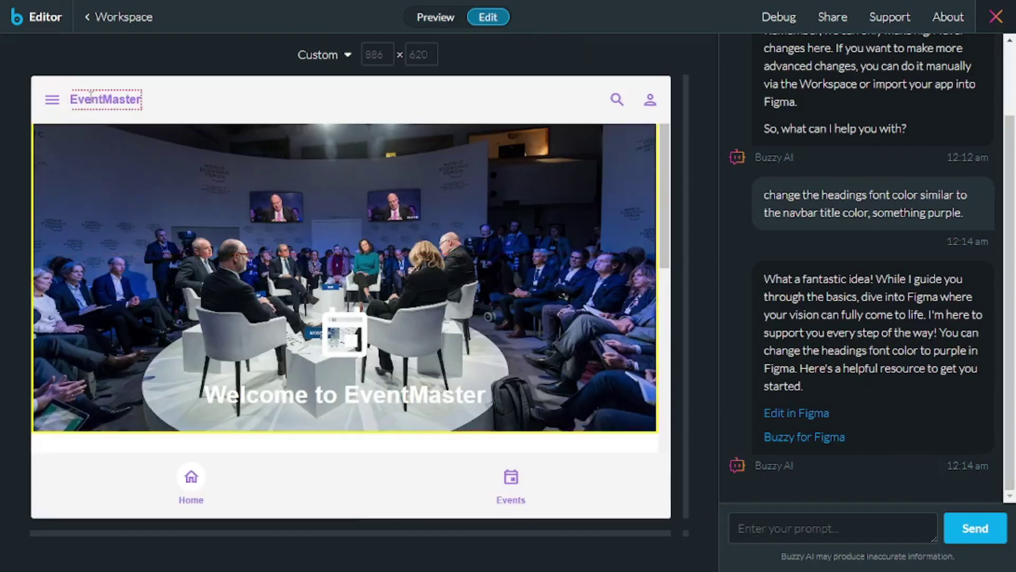
left_click(439, 143)
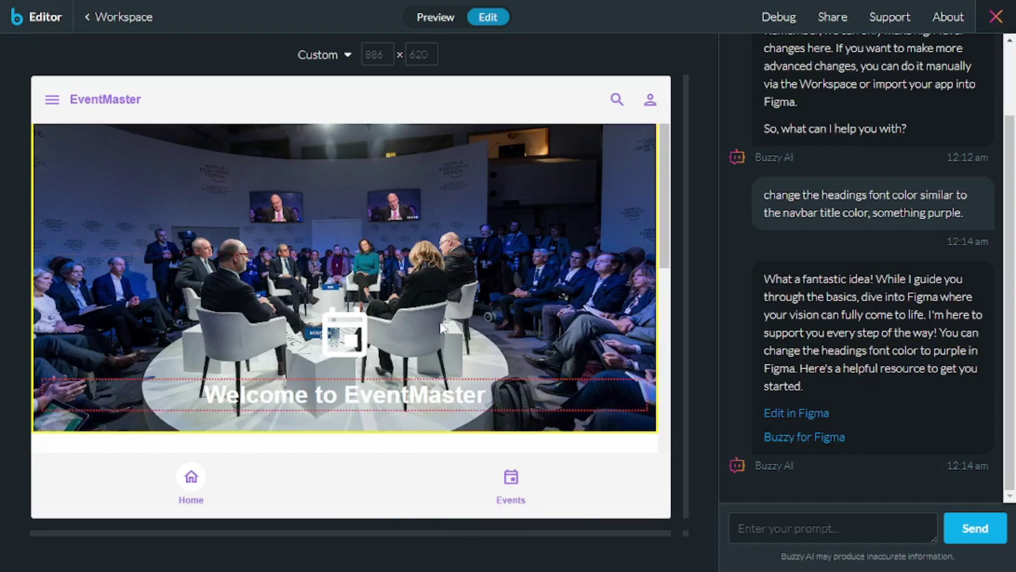
left_click(789, 537)
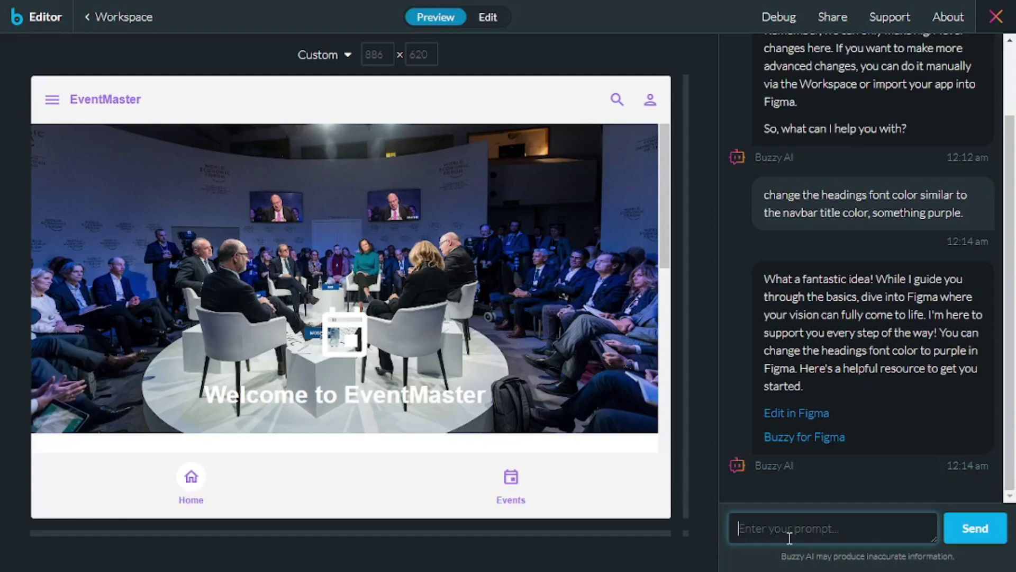
- Send the AI prompt 'create an orange and black theme for my site' and review the orange-themed preview
type("create an orange and black theme for my site")
left_click_drag(738, 510, 781, 534)
left_click(806, 526)
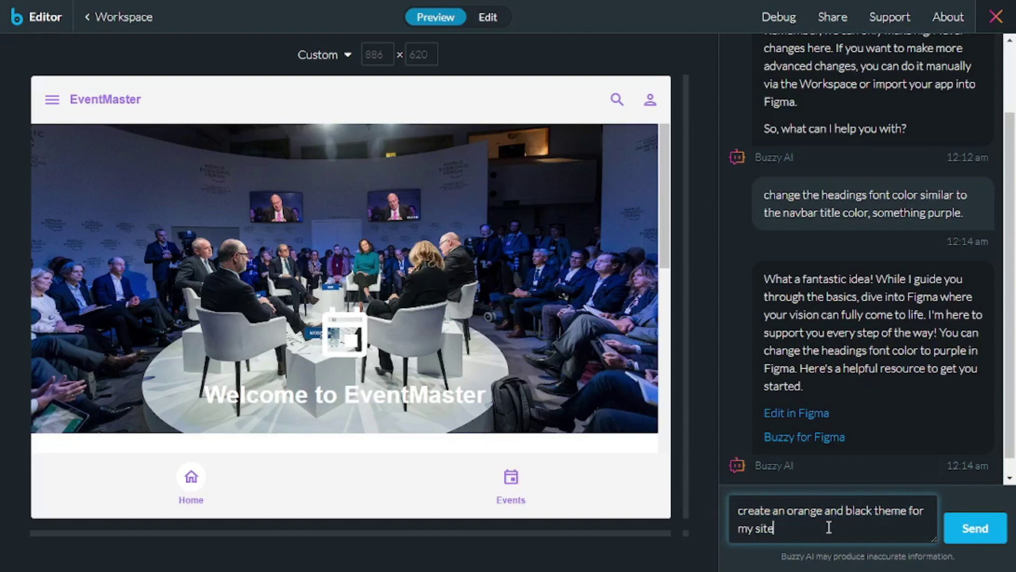
left_click(961, 531)
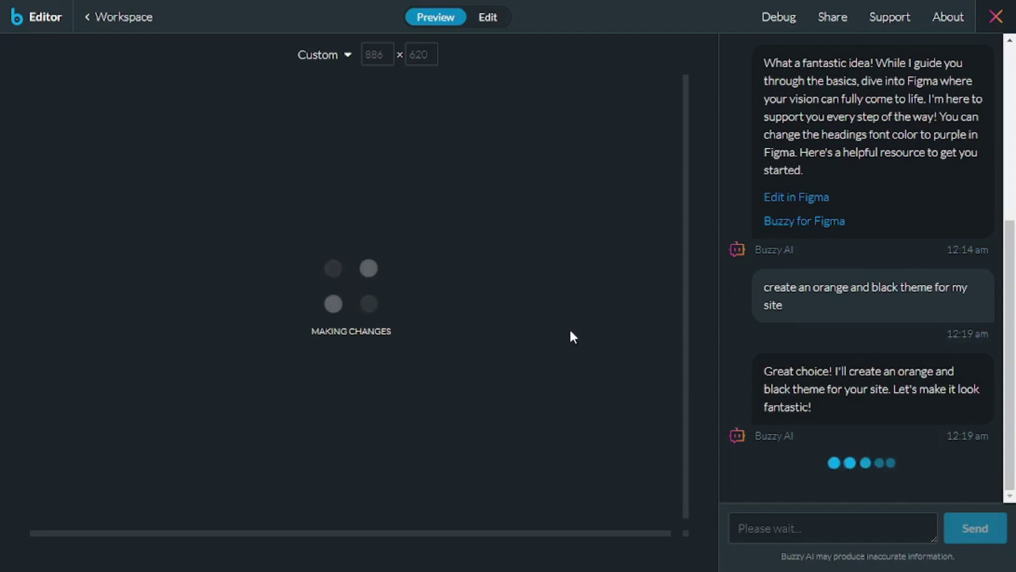
scroll(480, 290, "down", 8)
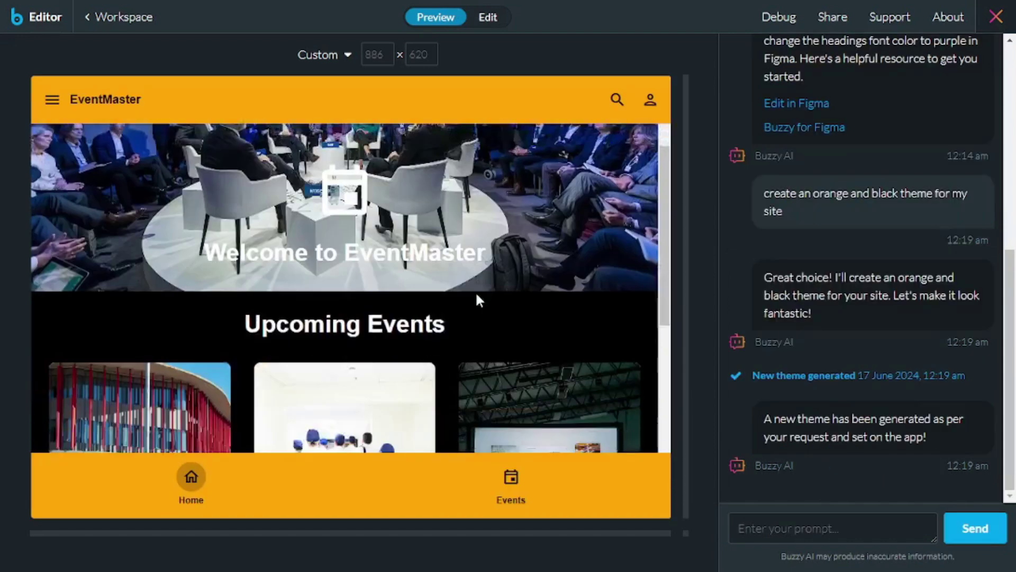
scroll(413, 312, "up", 8)
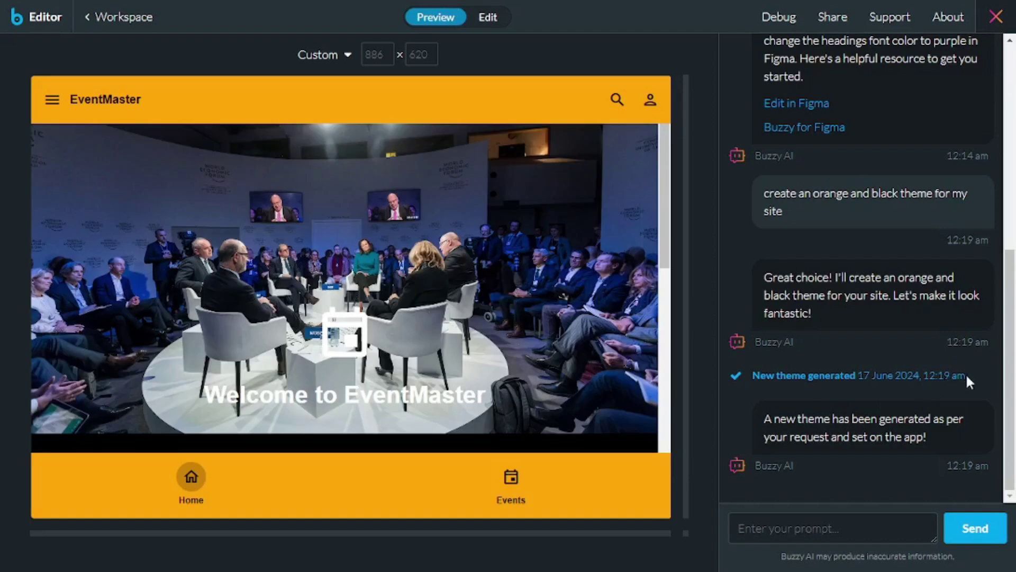
left_click_drag(969, 375, 928, 375)
left_click(918, 357)
- Send the AI prompt 'swap back to the light theme' to restore the light theme
left_click(822, 516)
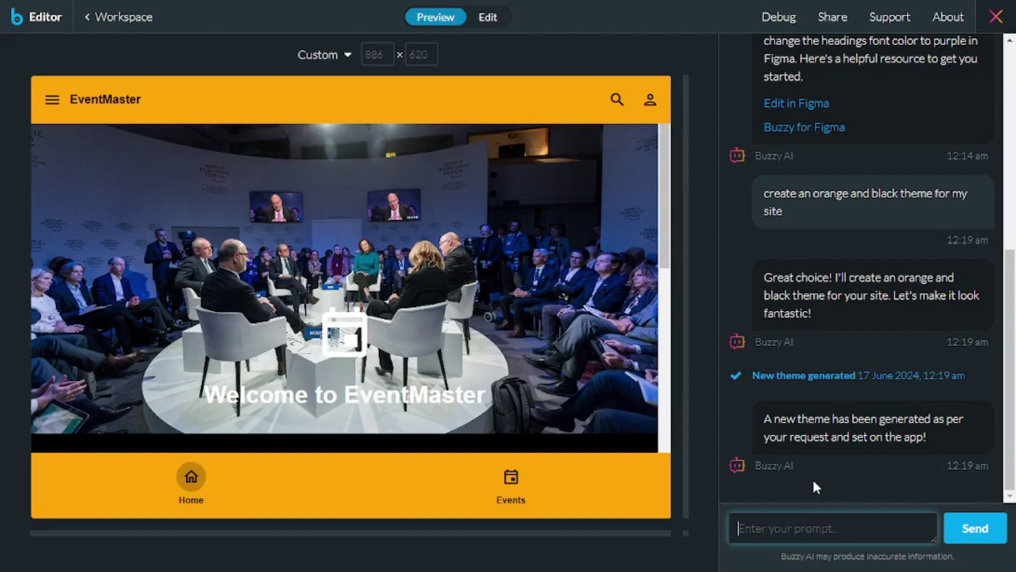
type("swap back to the light theme")
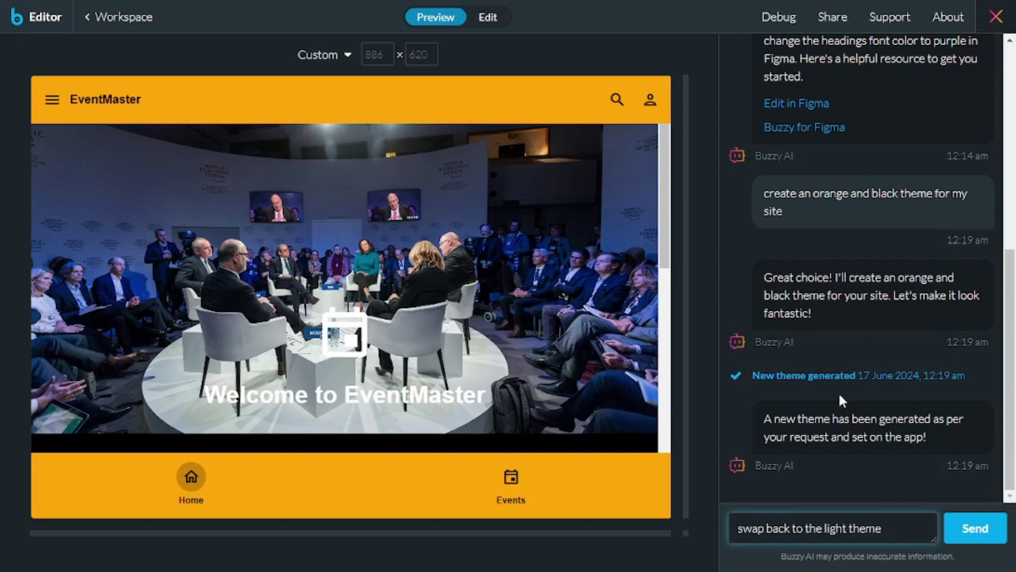
left_click(978, 528)
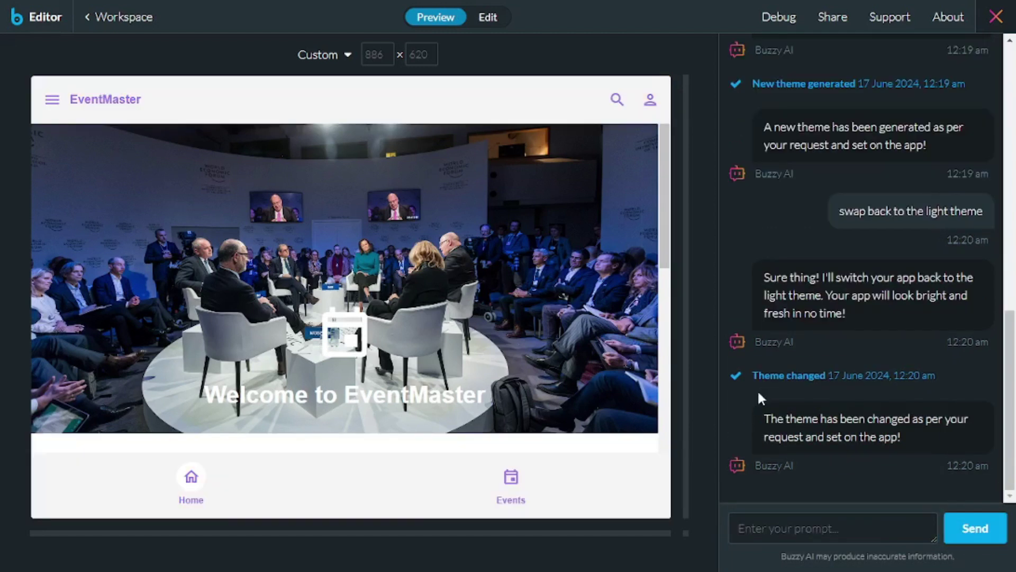
- Send the AI prompt 'change the app title to eventigo' to retitle the app Eventigo
left_click(787, 527)
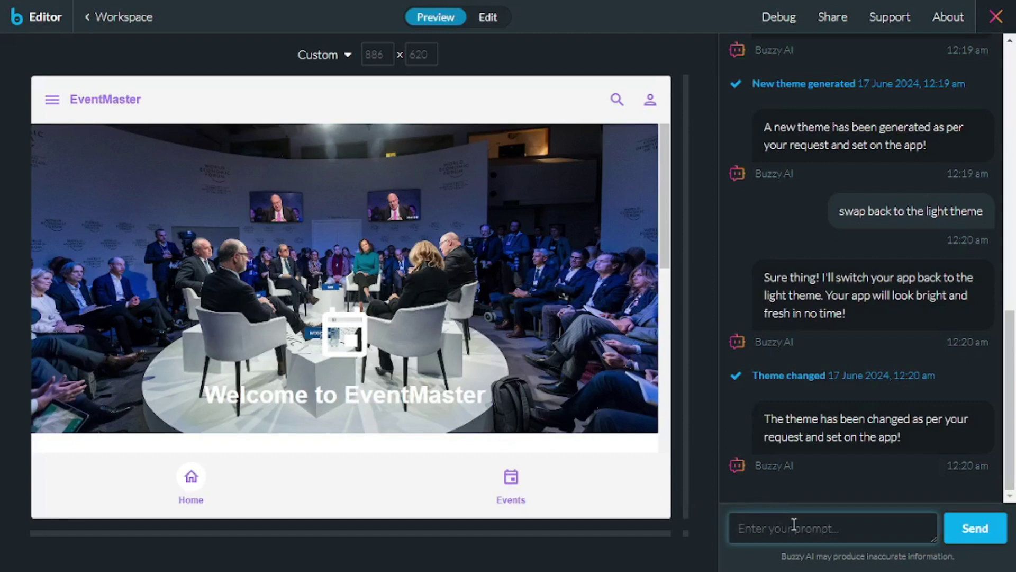
type("change the app title")
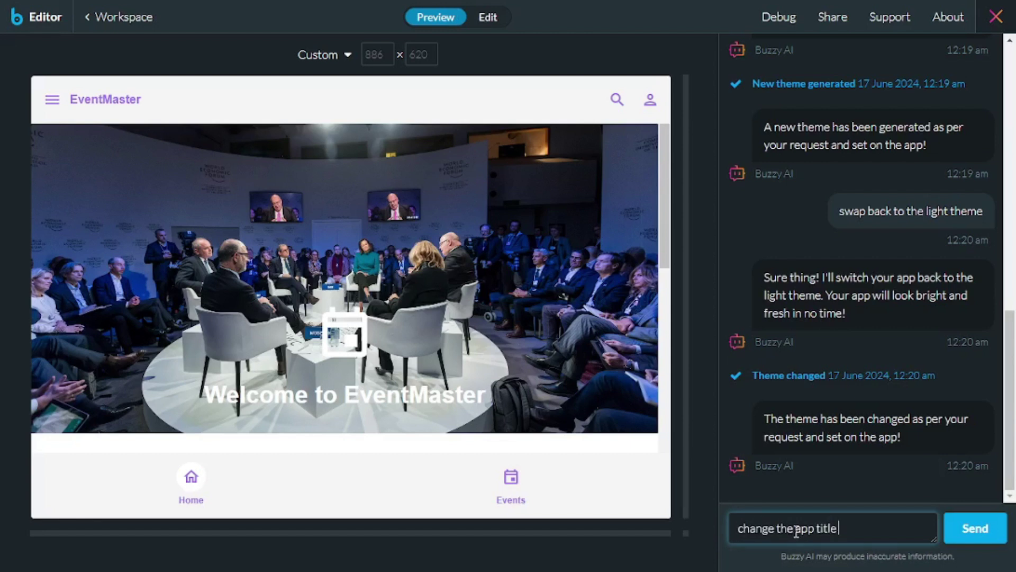
type(" to eventigo")
left_click(972, 539)
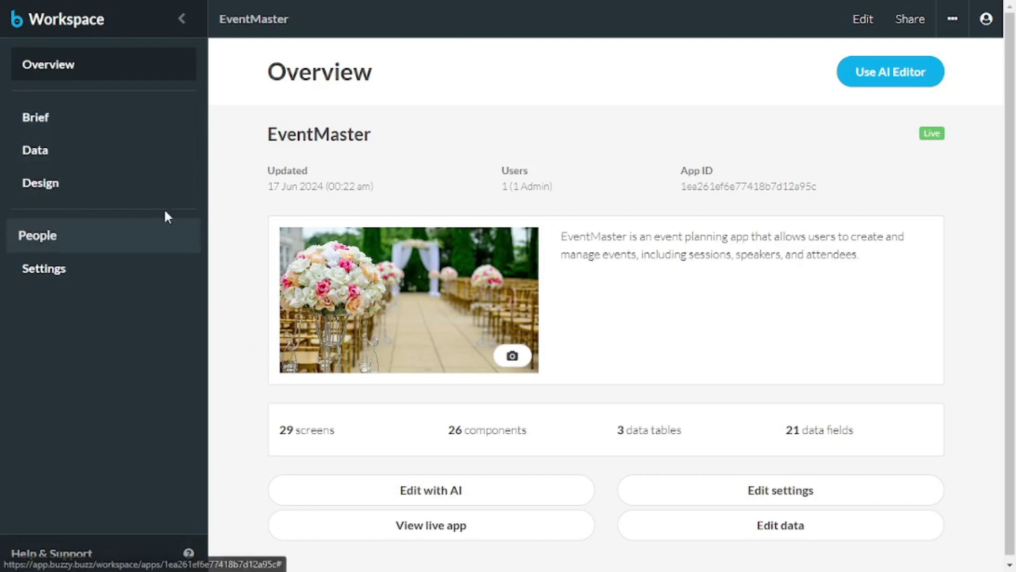
left_click(84, 123)
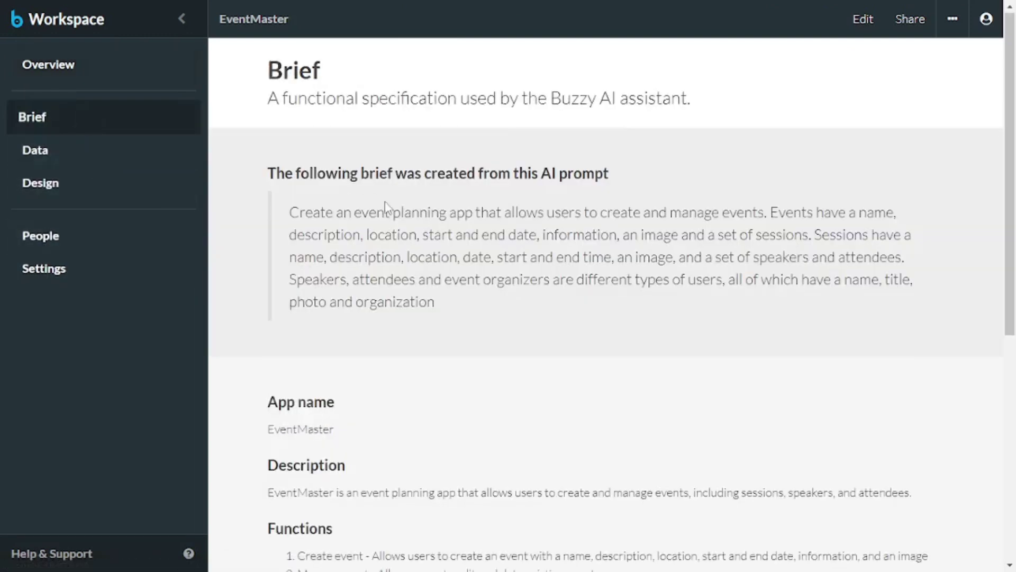
scroll(383, 241, "down", 4)
scroll(376, 236, "down", 3)
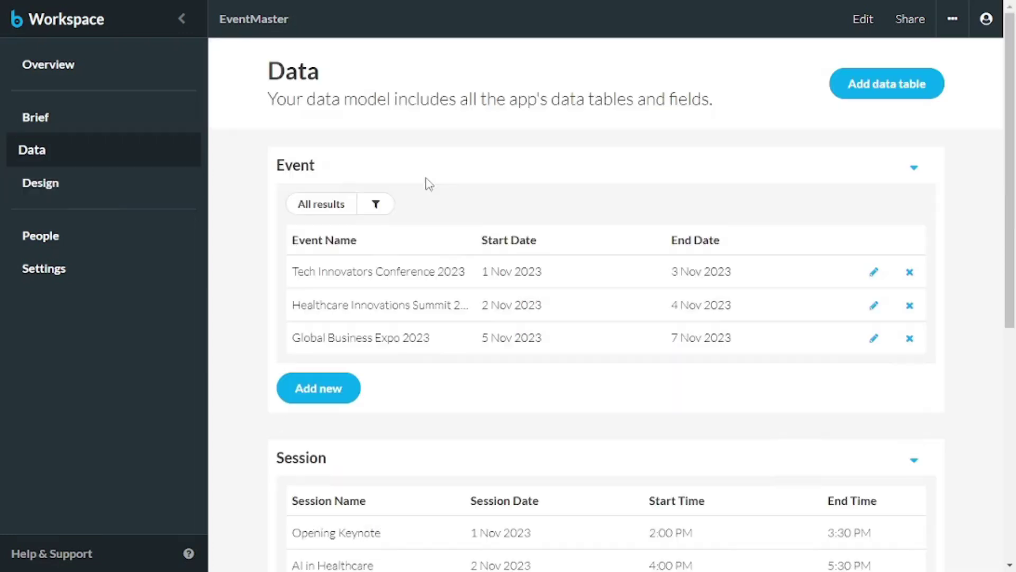
scroll(431, 180, "down", 8)
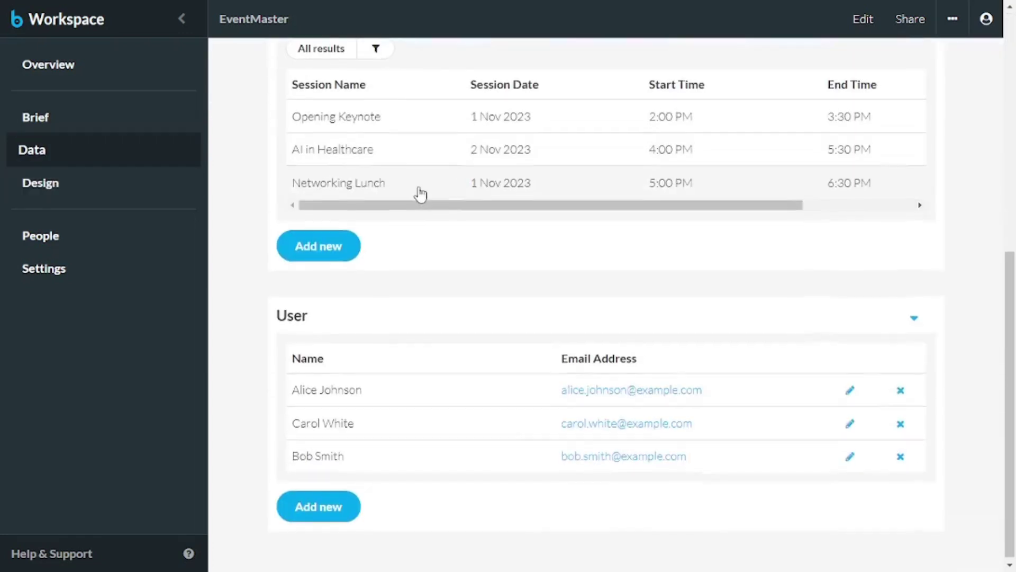
left_click(84, 193)
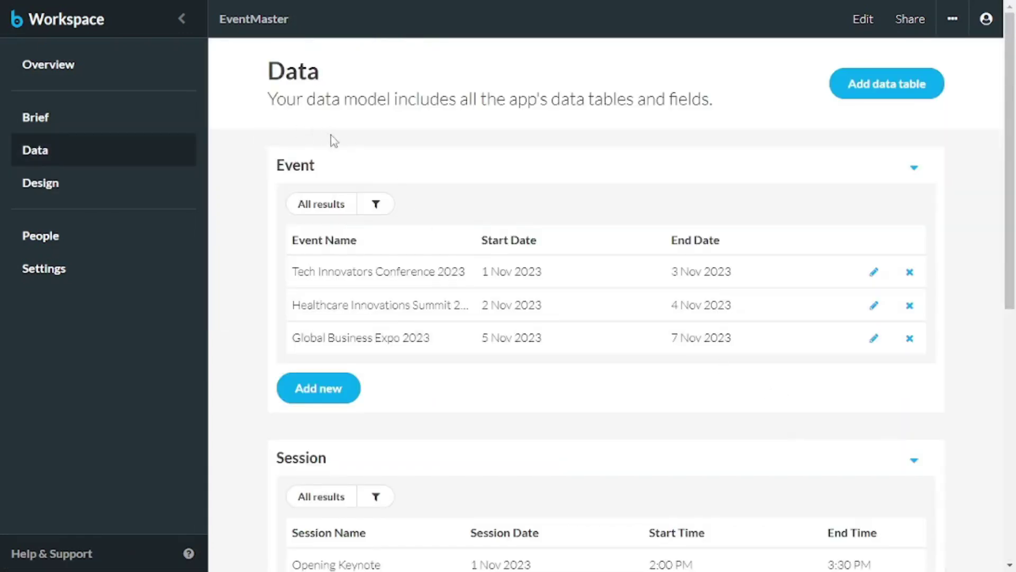
scroll(505, 217, "down", 2)
scroll(509, 233, "down", 2)
scroll(503, 275, "up", 4)
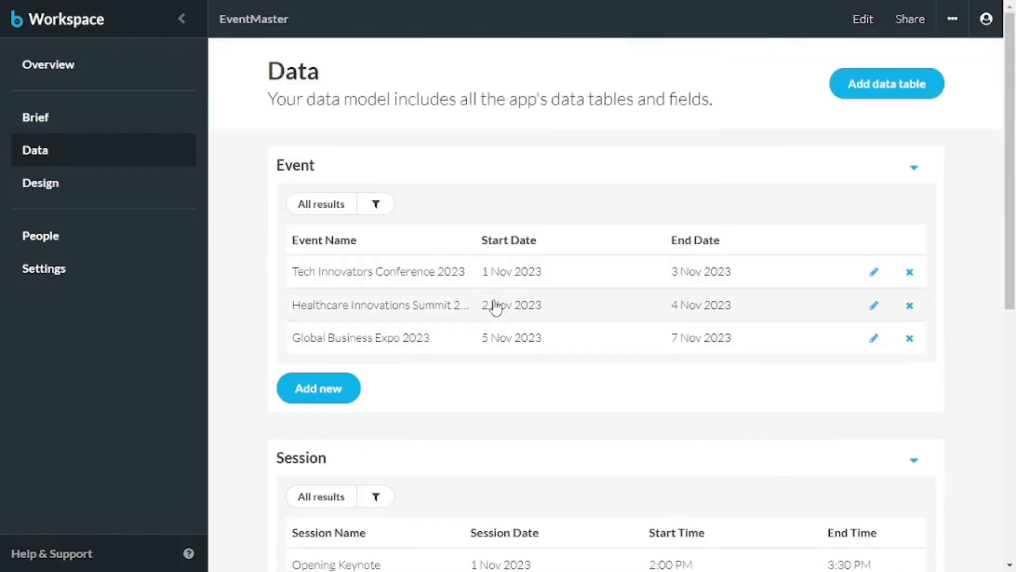
scroll(360, 360, "down", 4)
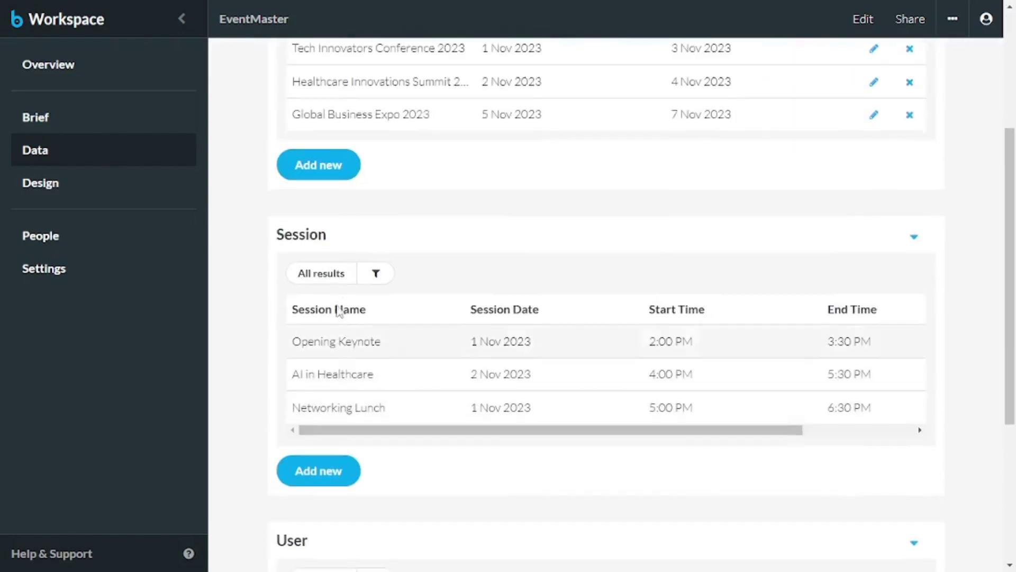
left_click(315, 175)
left_click(849, 46)
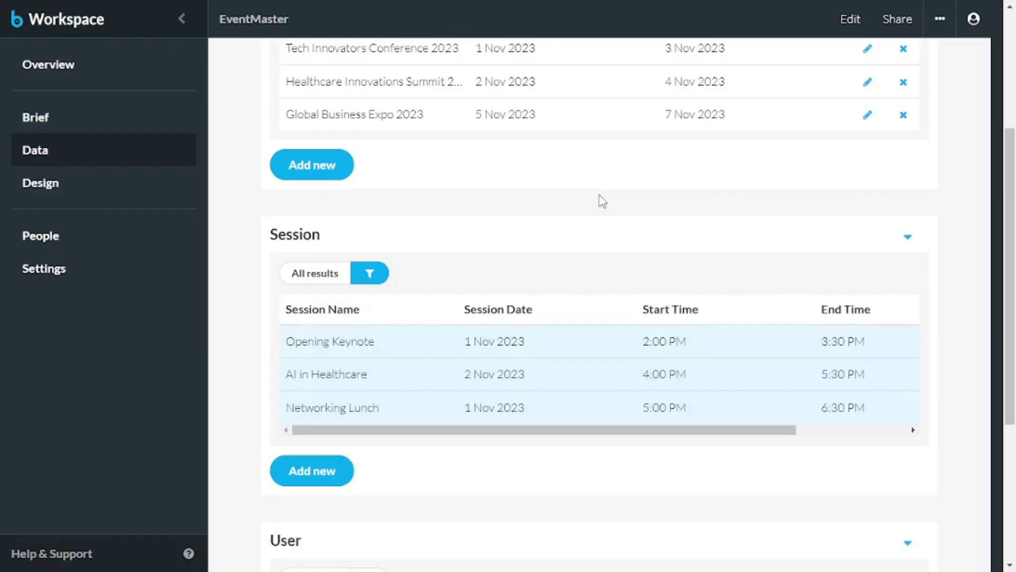
scroll(456, 415, "down", 5)
scroll(358, 341, "up", 4)
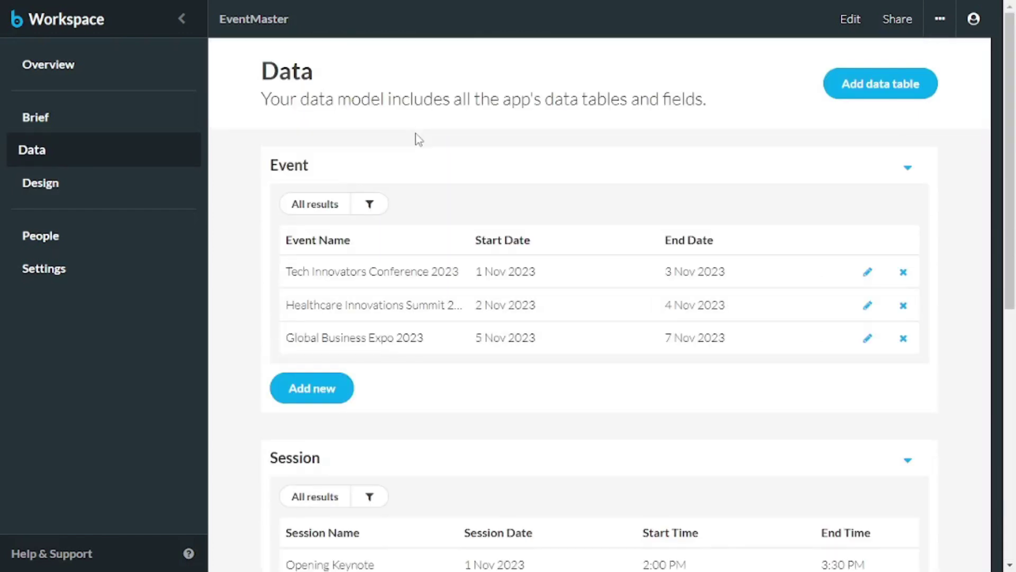
left_click(79, 243)
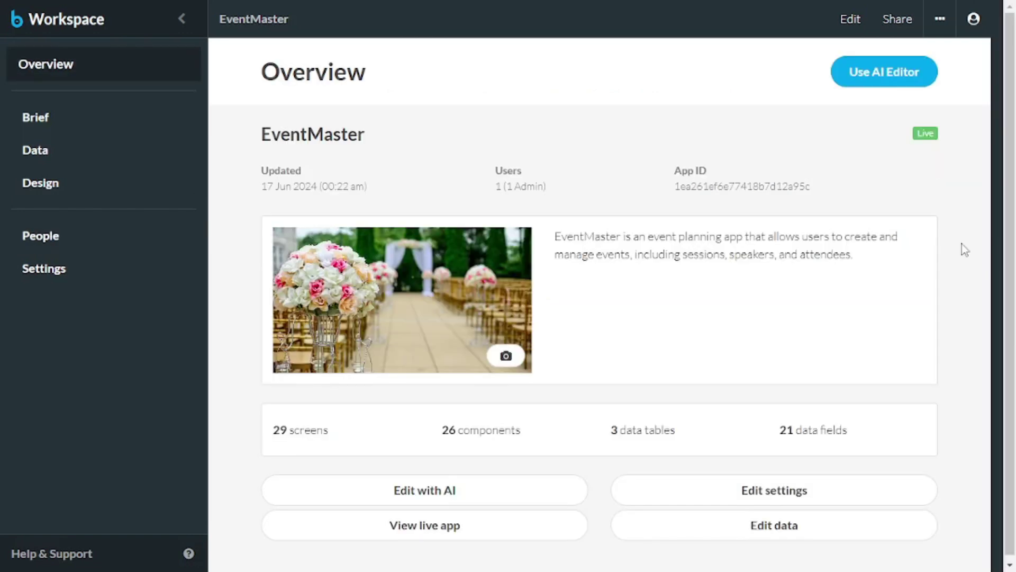
left_click(896, 16)
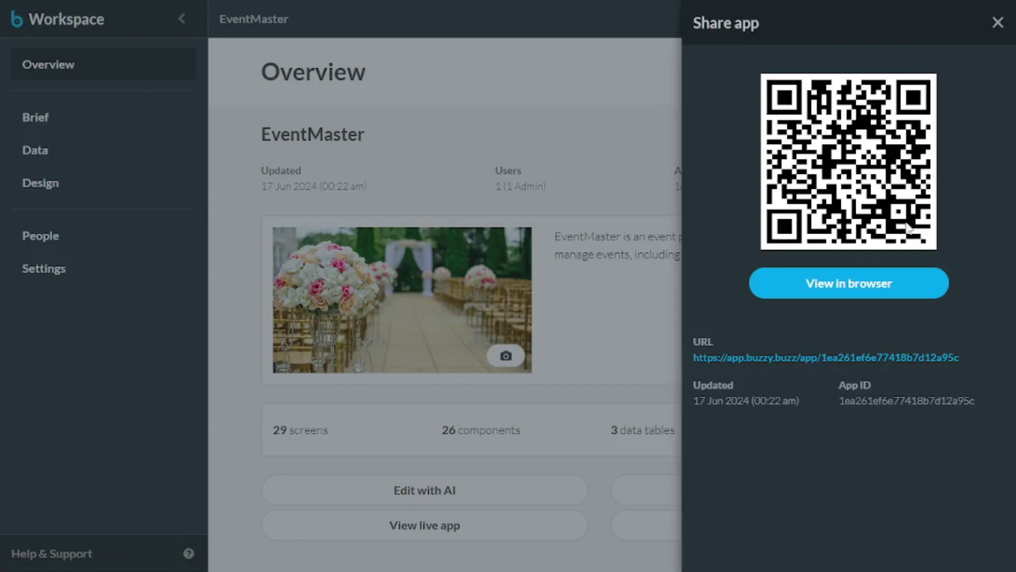
left_click(998, 22)
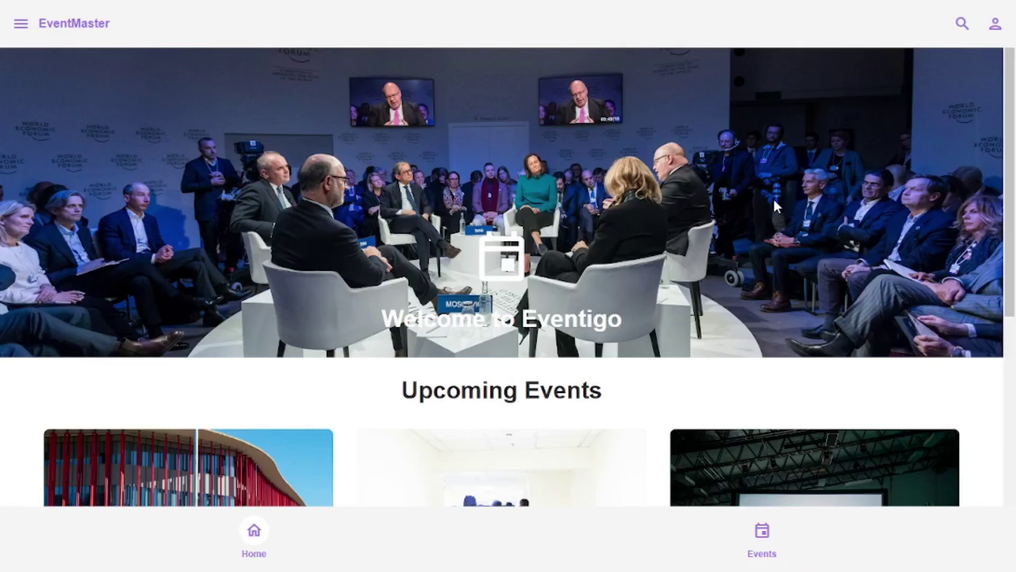
- Open the AI in Healthcare row under Event Sessions to view its 2 Nov 2023 schedule
scroll(774, 198, "down", 7)
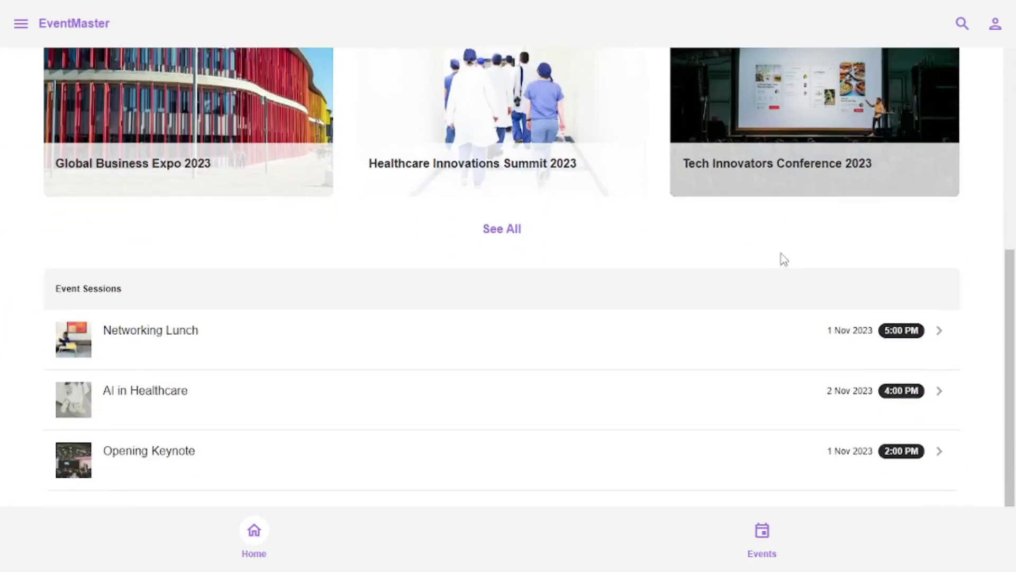
left_click(783, 371)
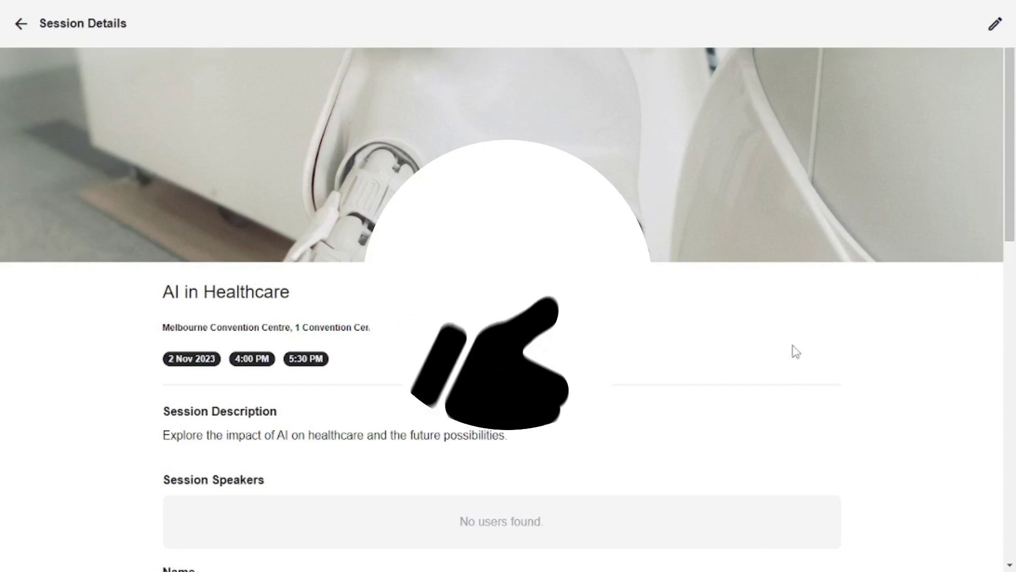